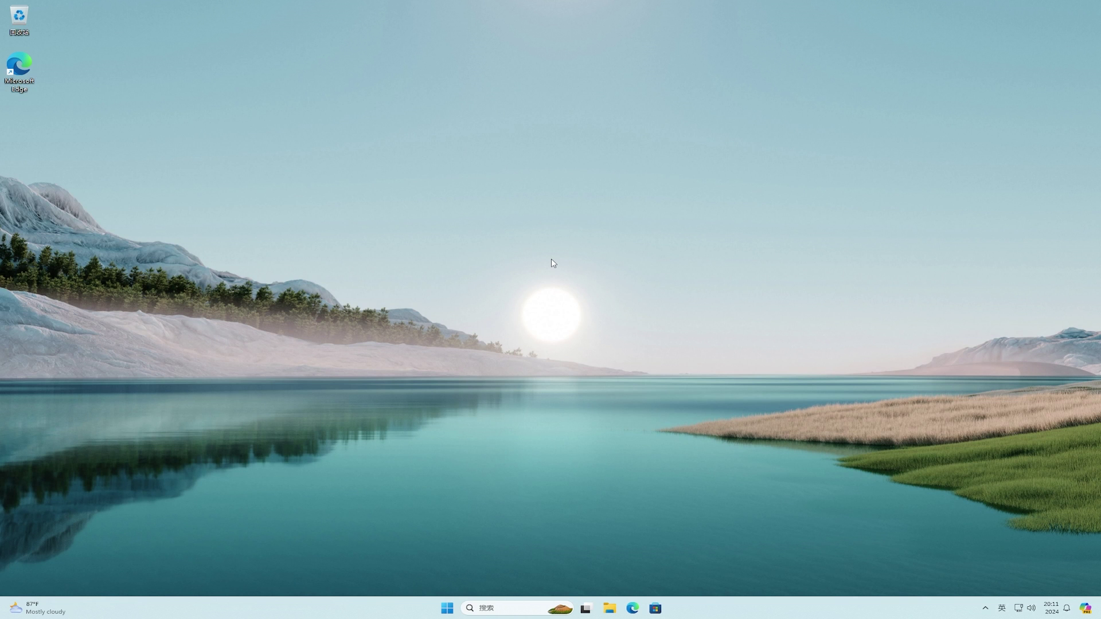
Check for Windows updates in Settings, then go to the Windows Insider Program page.
left_click(444, 609)
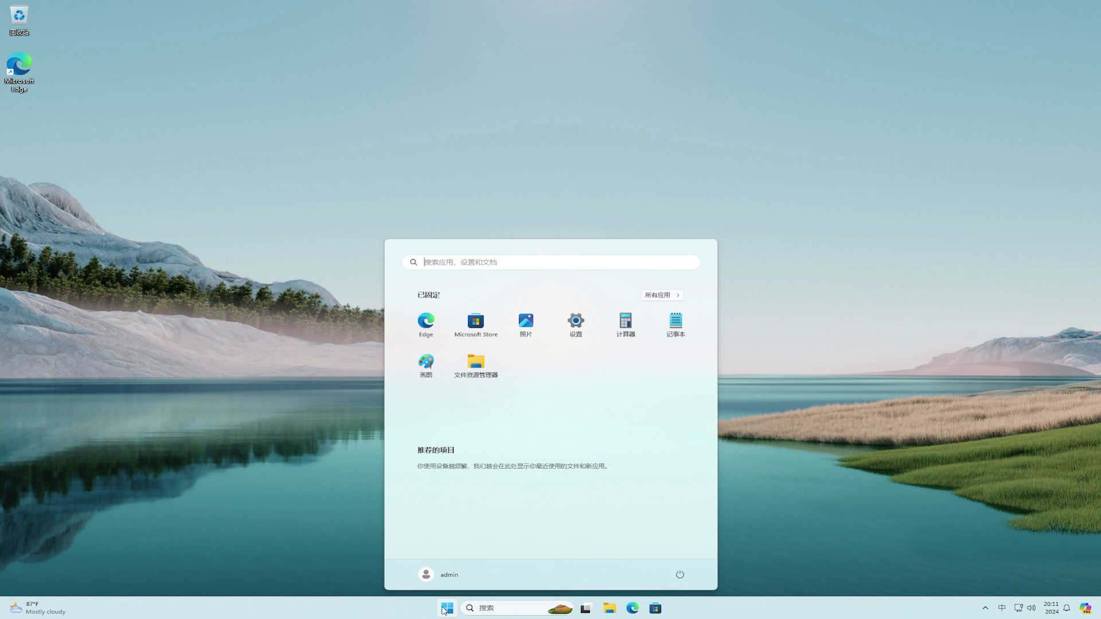
left_click(576, 321)
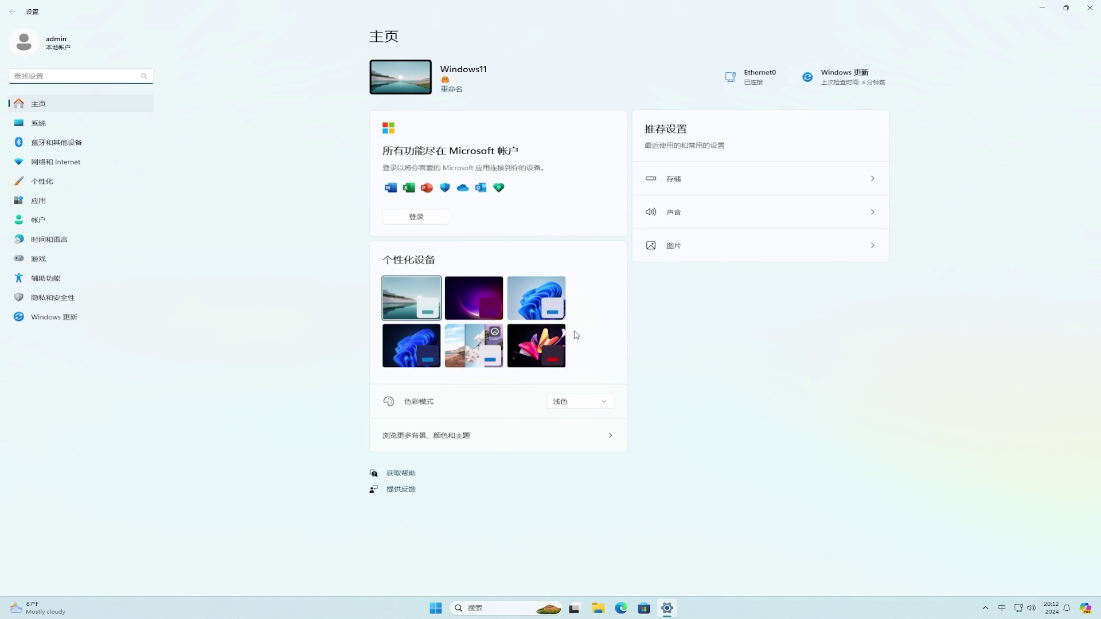
left_click(95, 315)
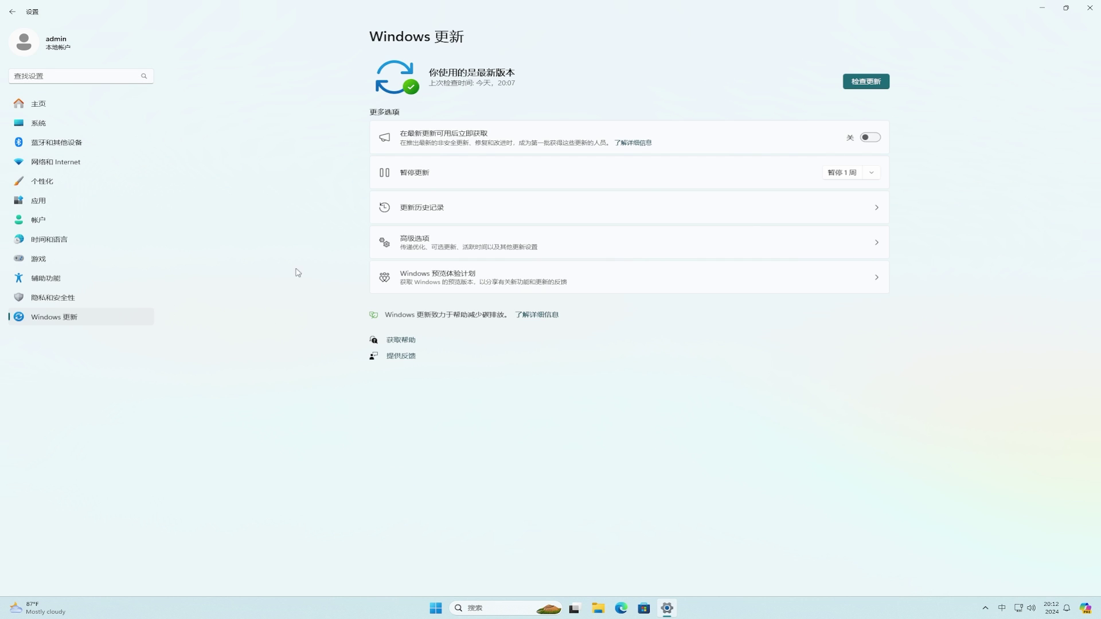
left_click(866, 82)
left_click(581, 280)
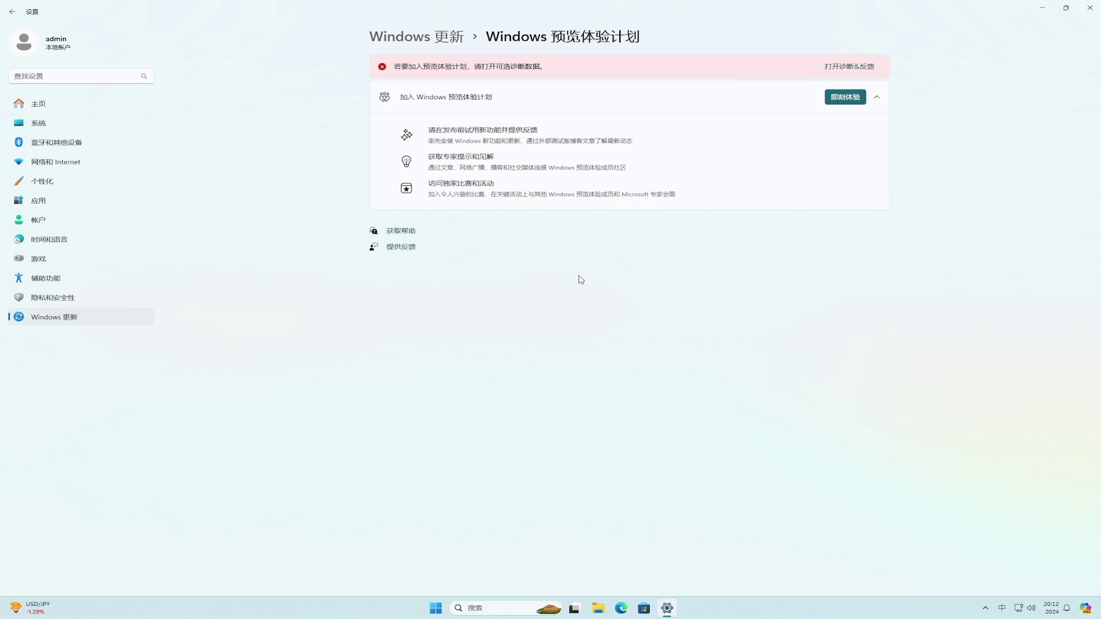
Turn on Send optional diagnostic data in Diagnostics & feedback, then return to the Insider page.
left_click(852, 67)
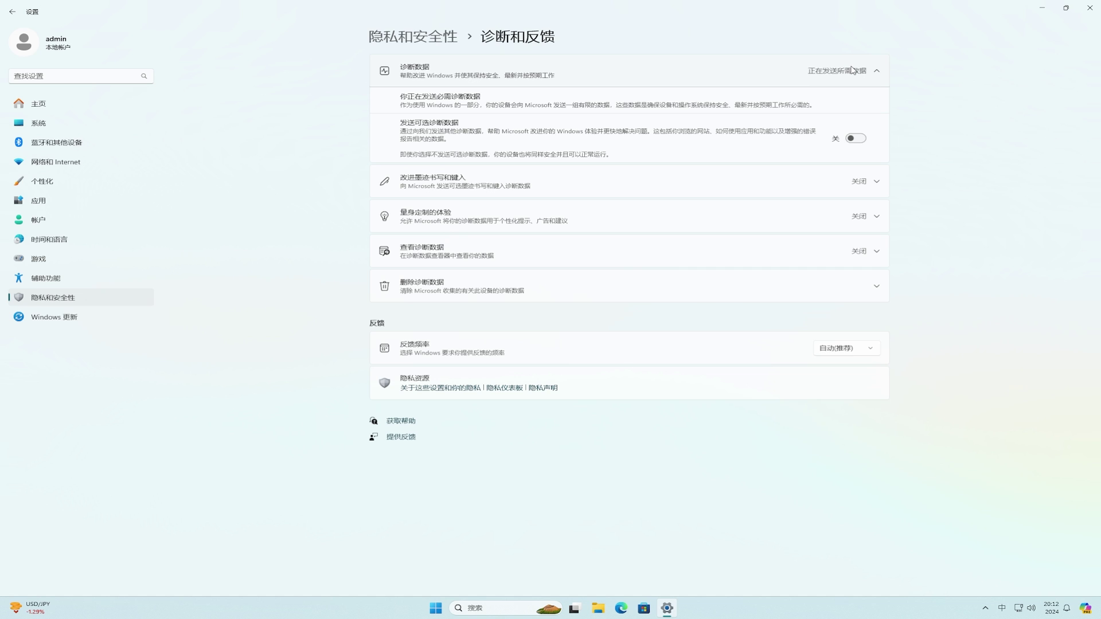
left_click(854, 139)
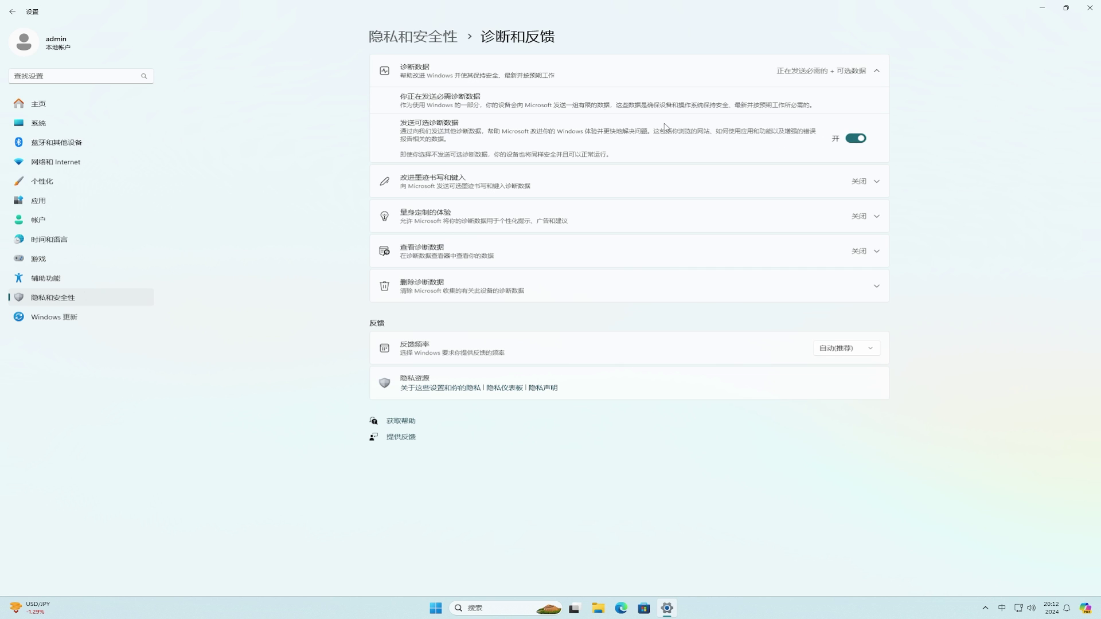
left_click(10, 11)
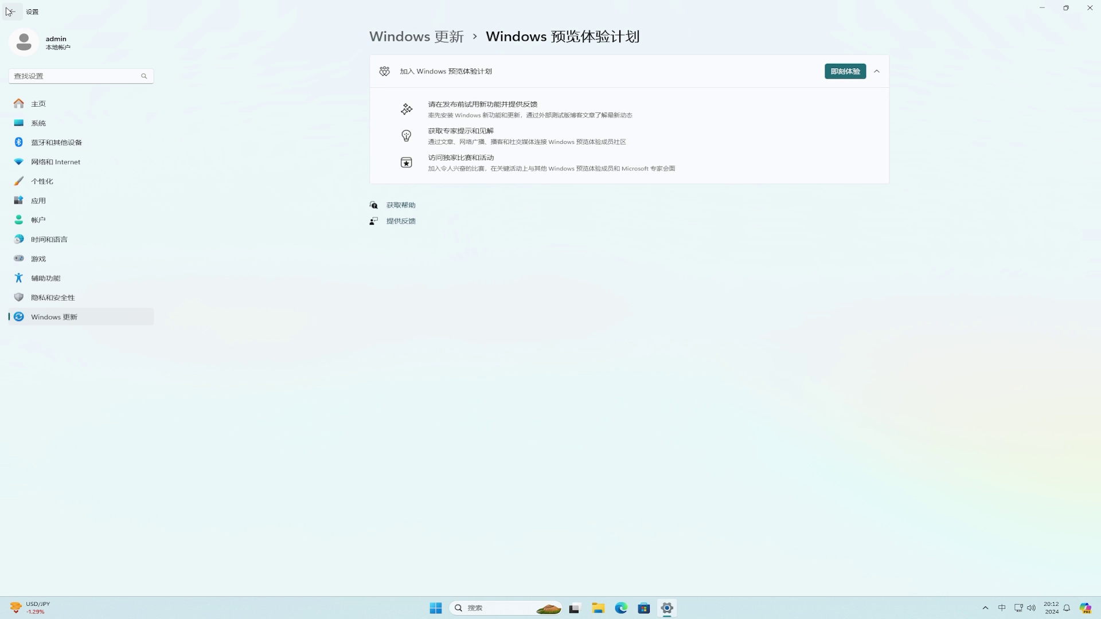
Start joining the Insider Program and choose to link a Microsoft account.
left_click(849, 74)
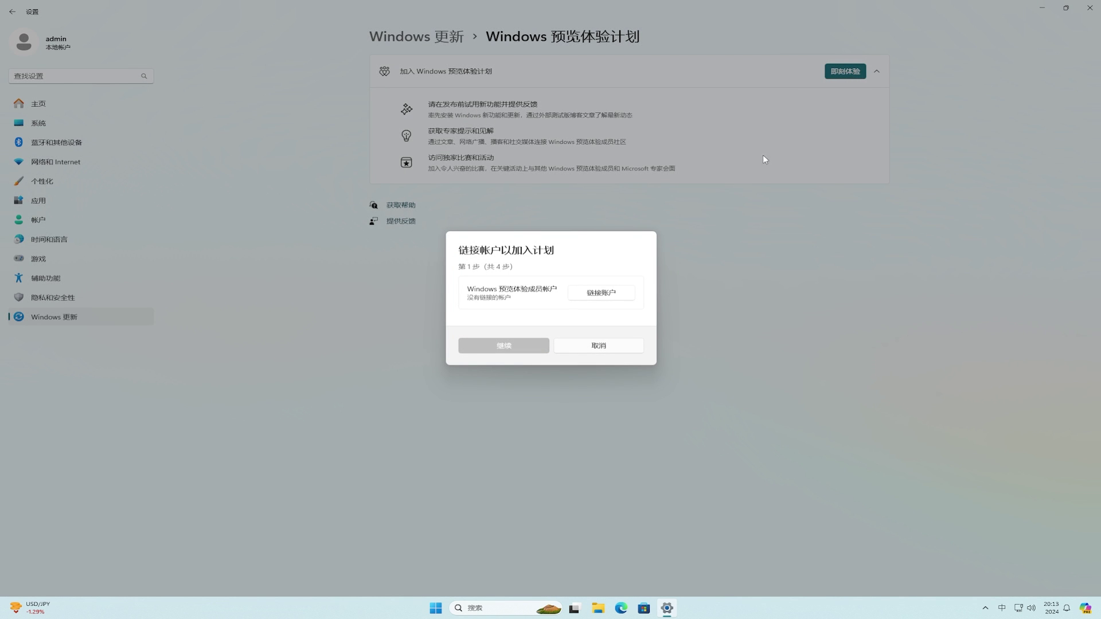
left_click(618, 293)
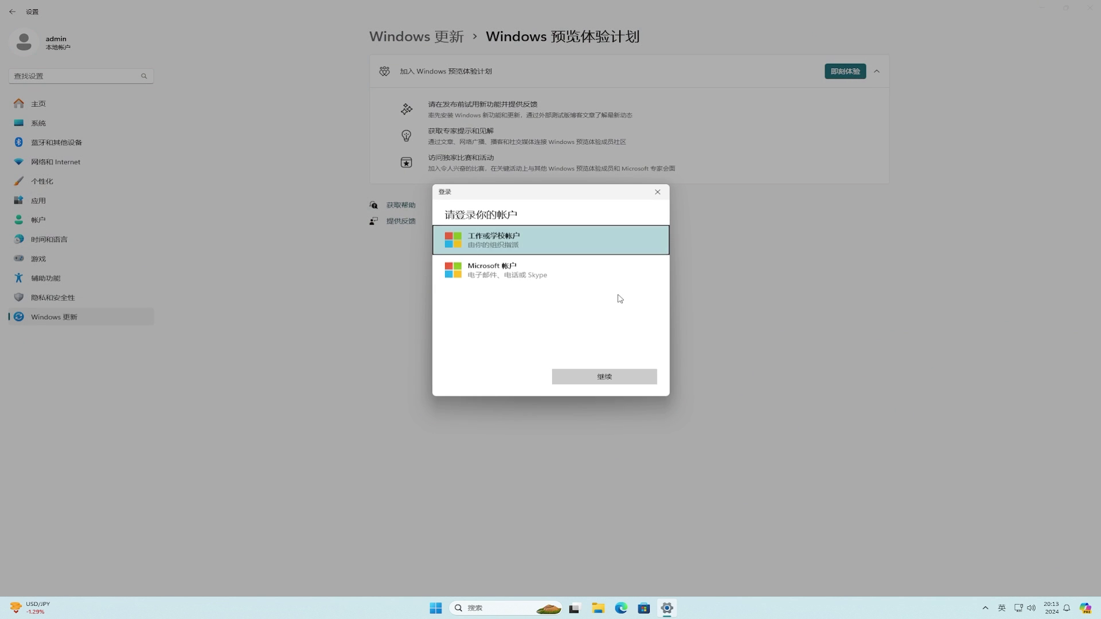
left_click(526, 270)
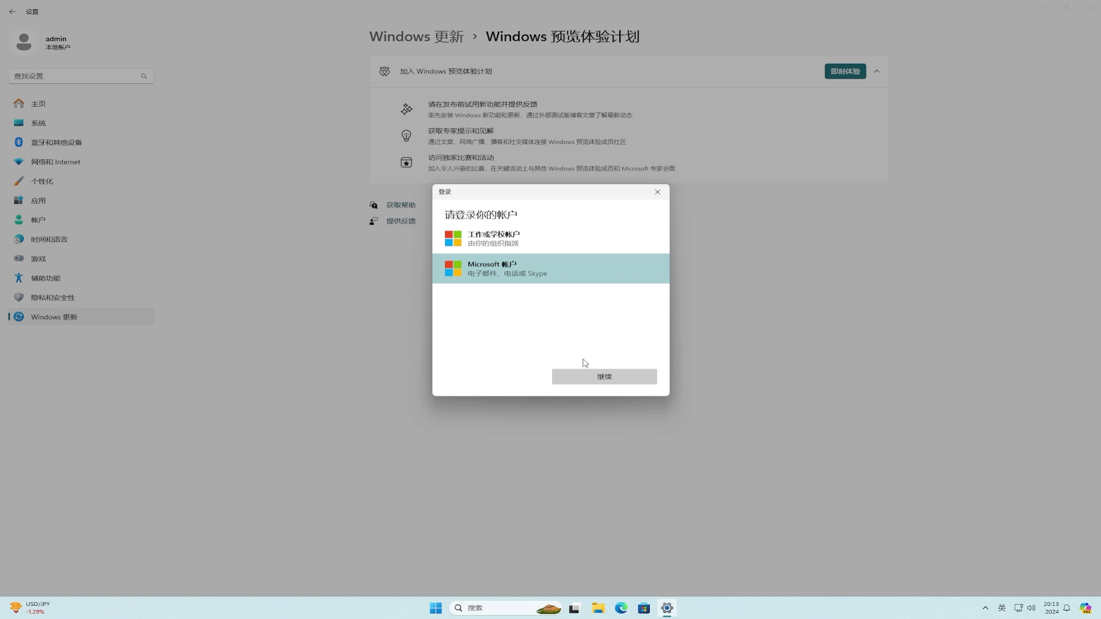
left_click(596, 377)
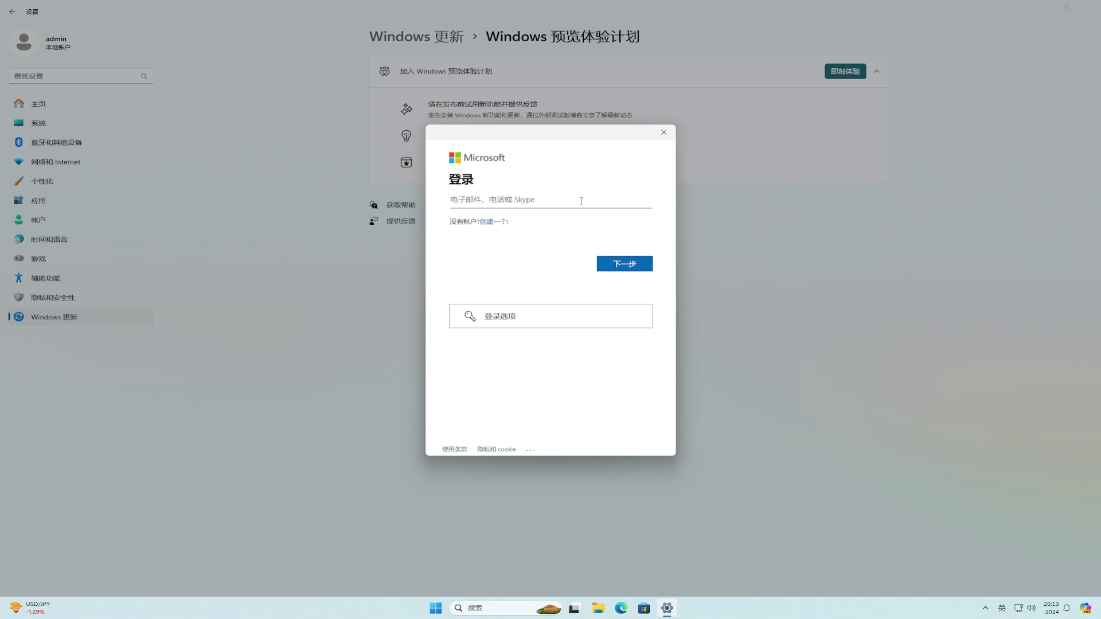
Sign in with the Microsoft account e-mail and password, using it for Microsoft apps only.
left_click(641, 270)
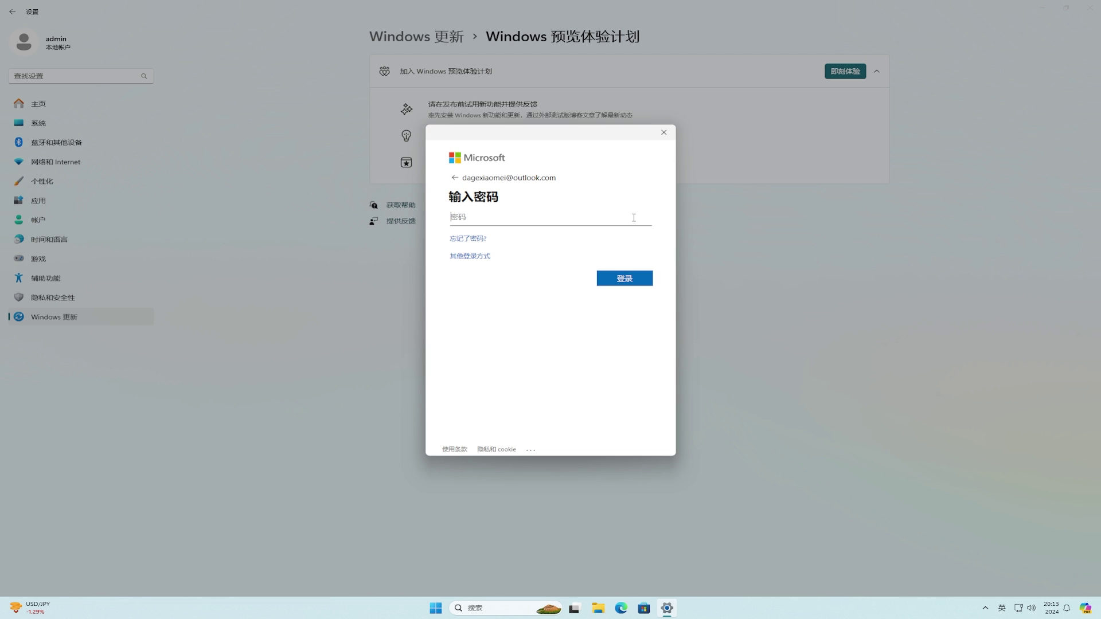
type("•••••••••••••••••")
left_click(637, 278)
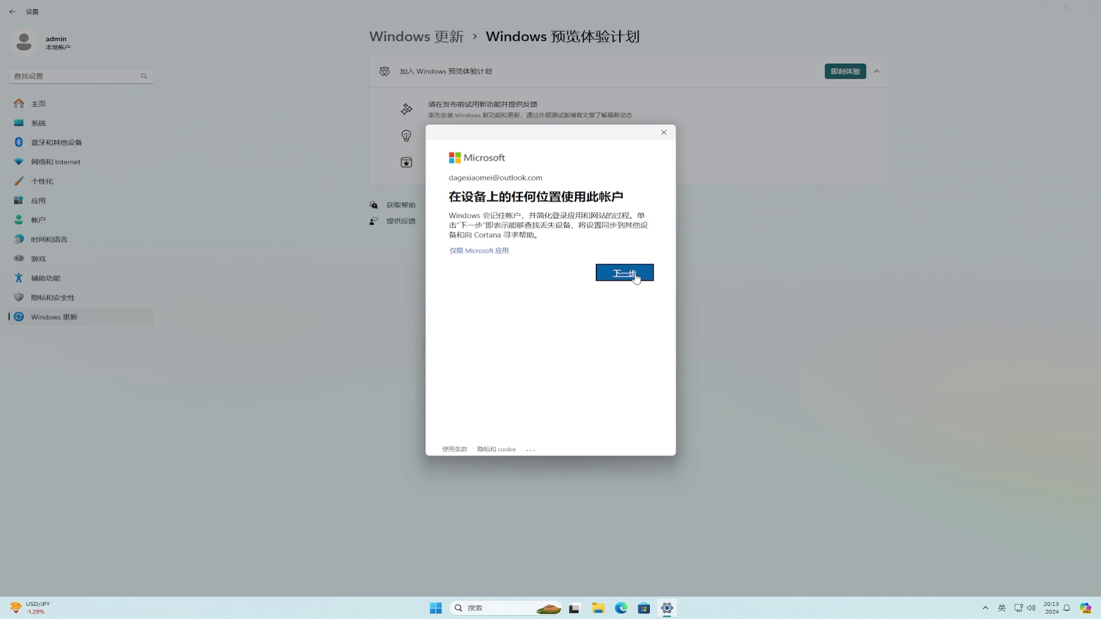
left_click(480, 253)
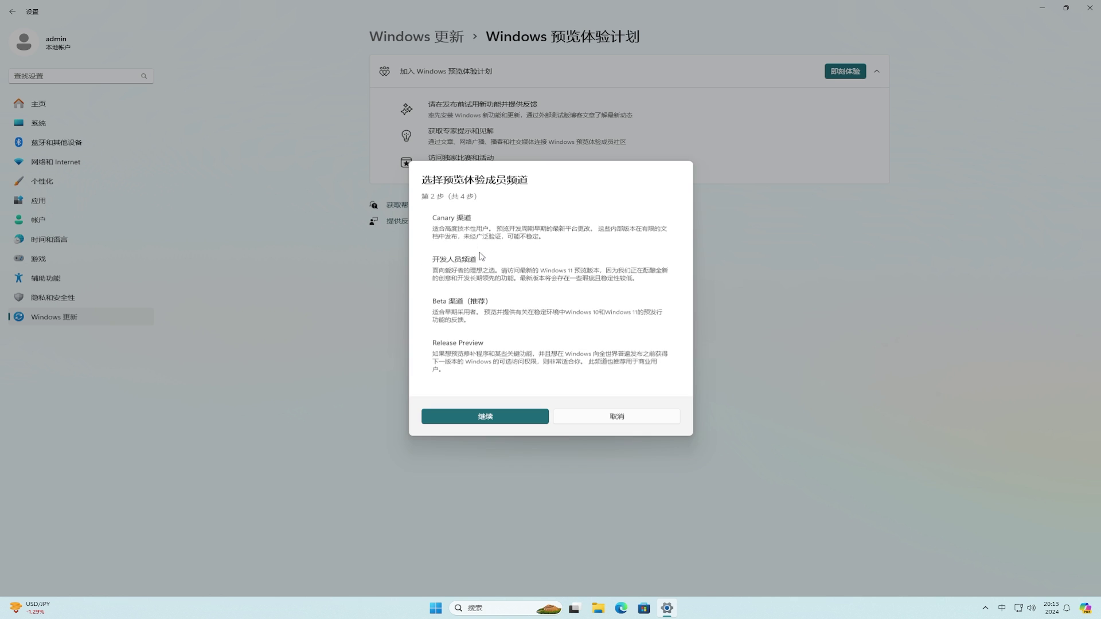
Choose the Dev Channel, accept the Insider agreement, and restart the PC.
left_click(609, 276)
left_click(511, 416)
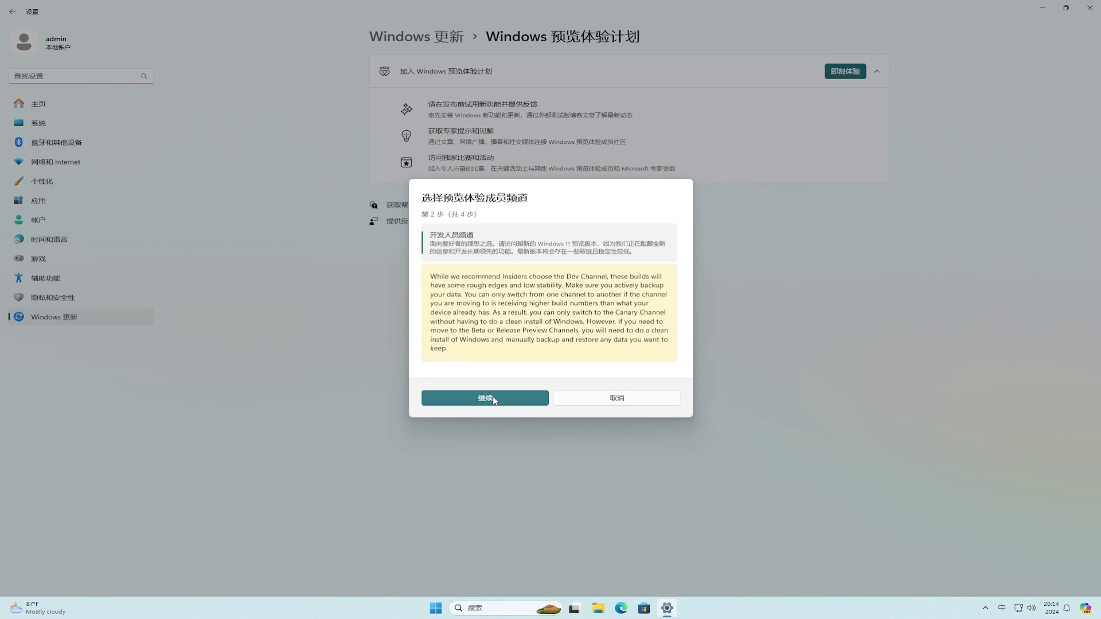
left_click(494, 399)
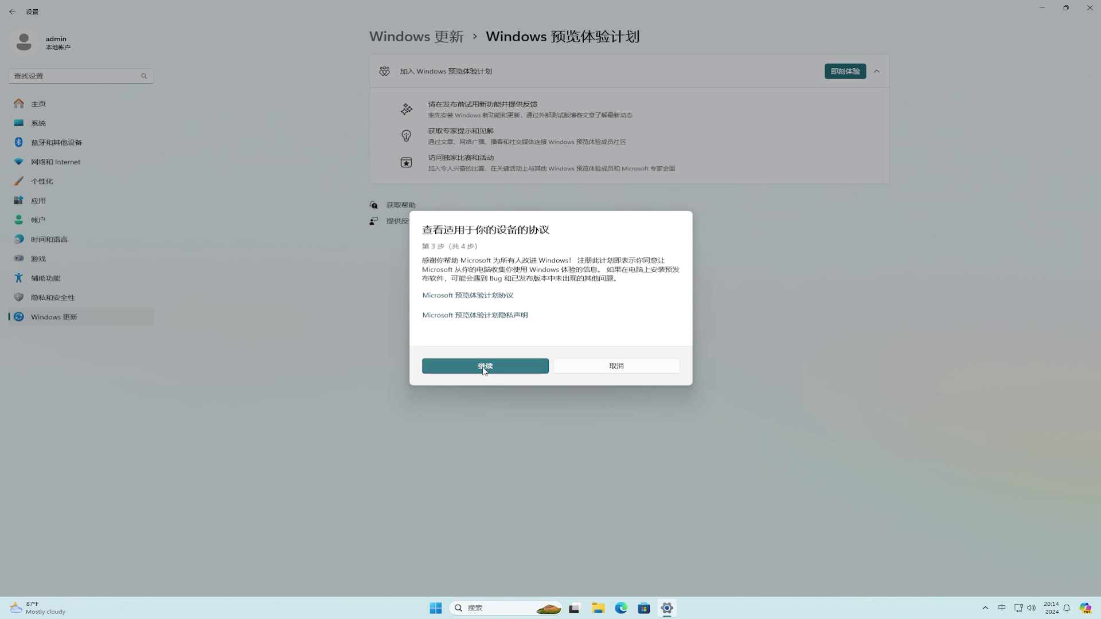
left_click(484, 370)
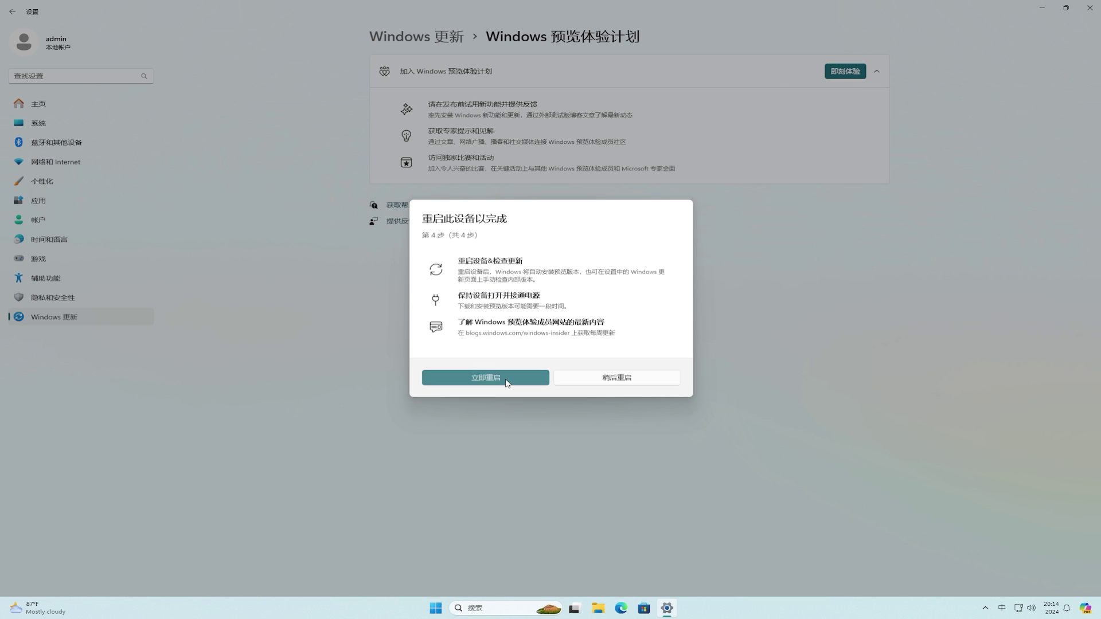
left_click(508, 383)
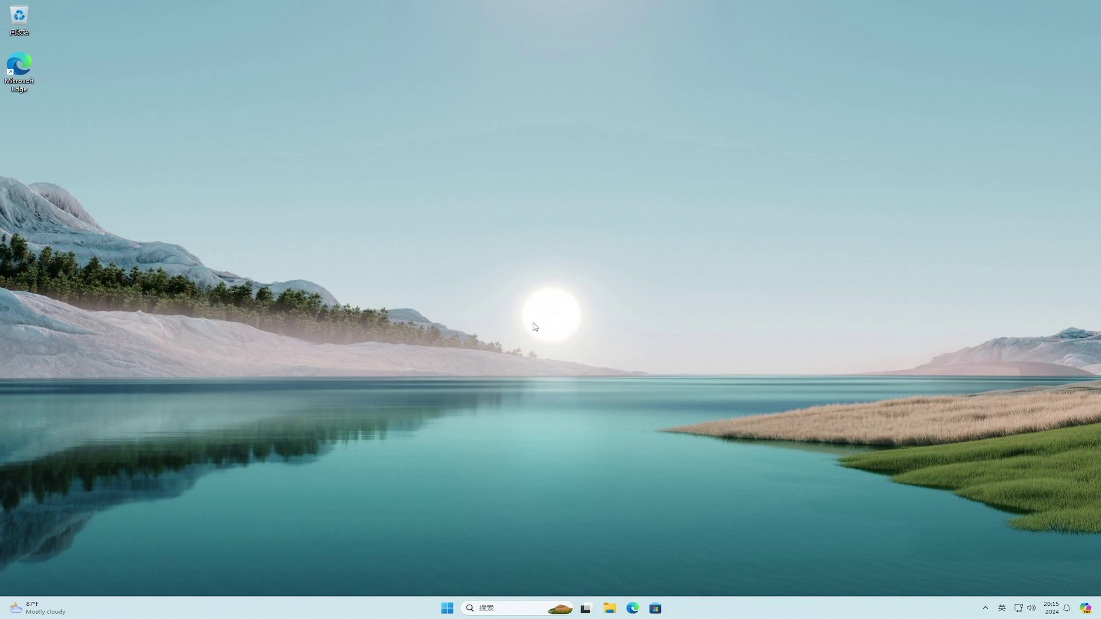
Turn on Get the latest updates, download Insider Preview 10.0.26120.1542, and restart the PC.
left_click(441, 610)
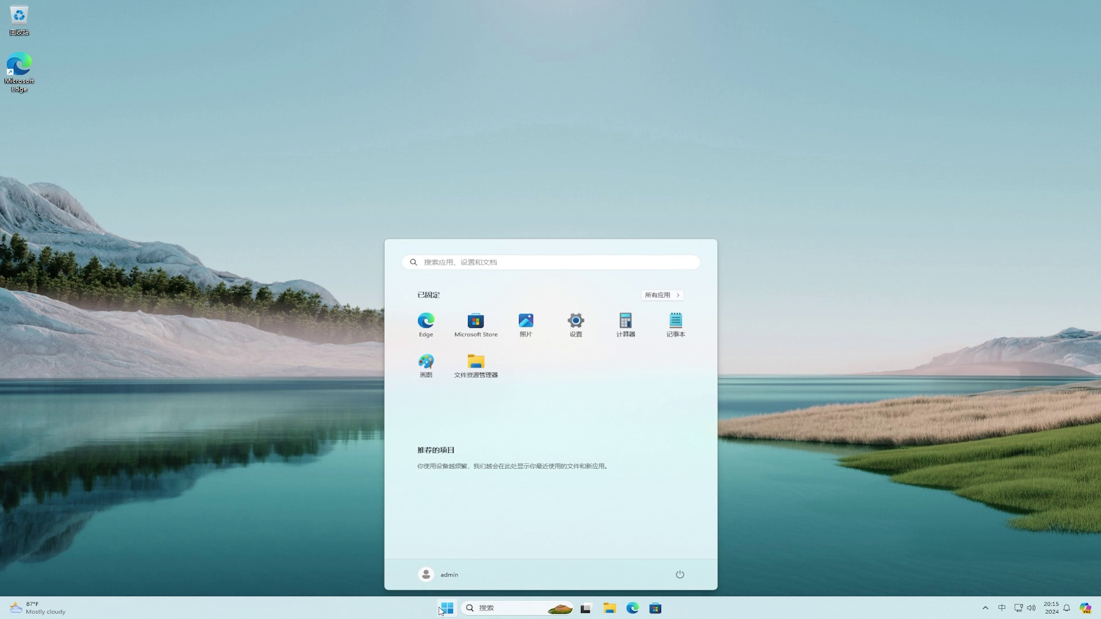
left_click(571, 331)
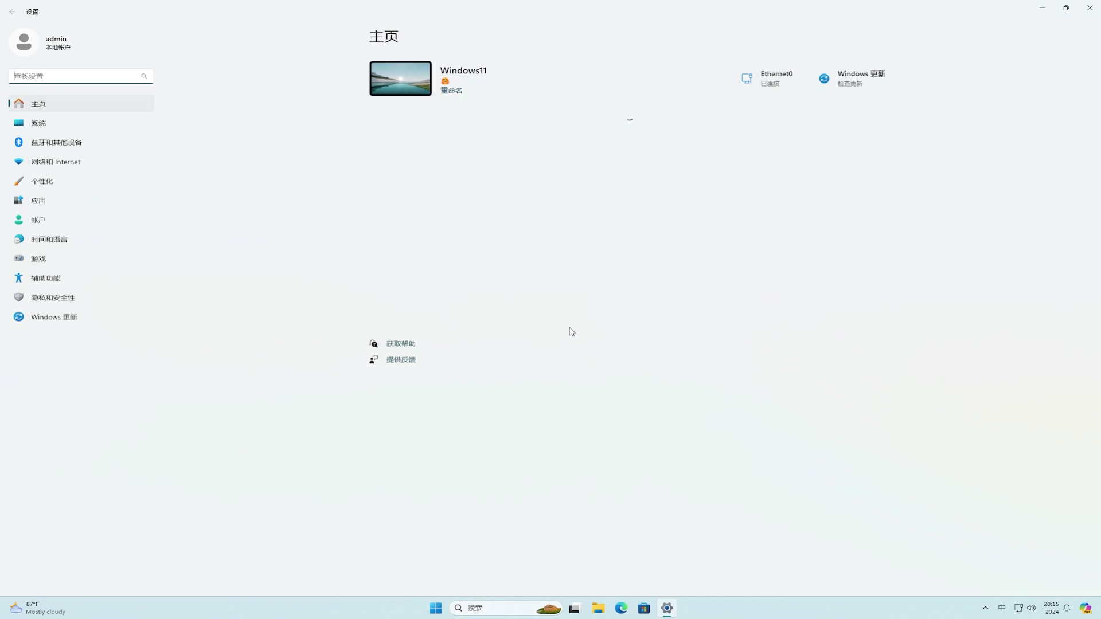
left_click(92, 324)
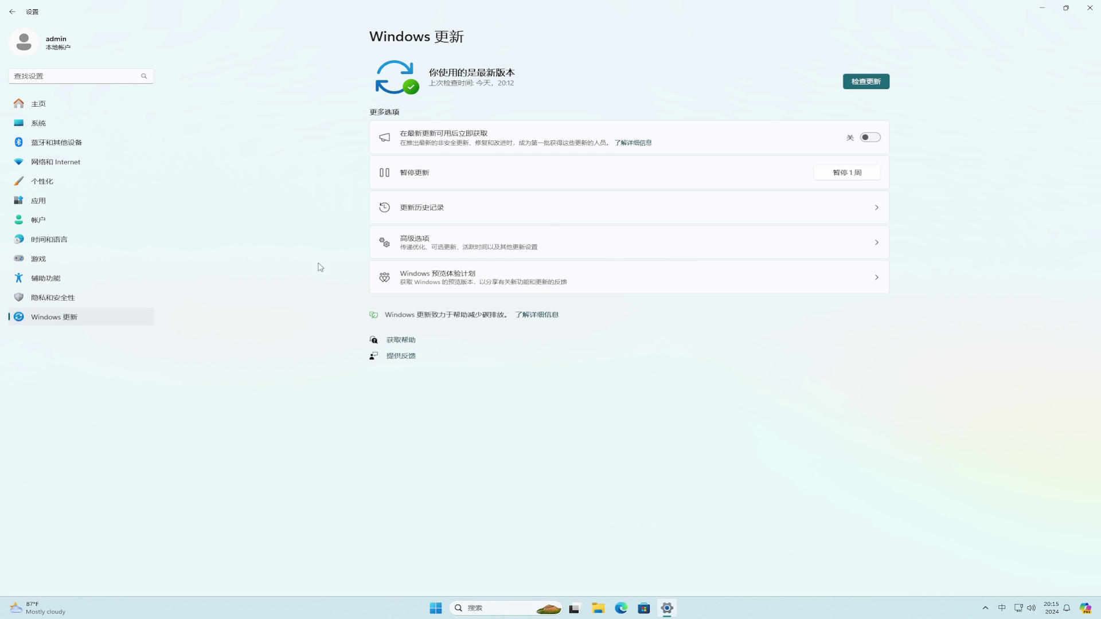
left_click(869, 141)
left_click(864, 83)
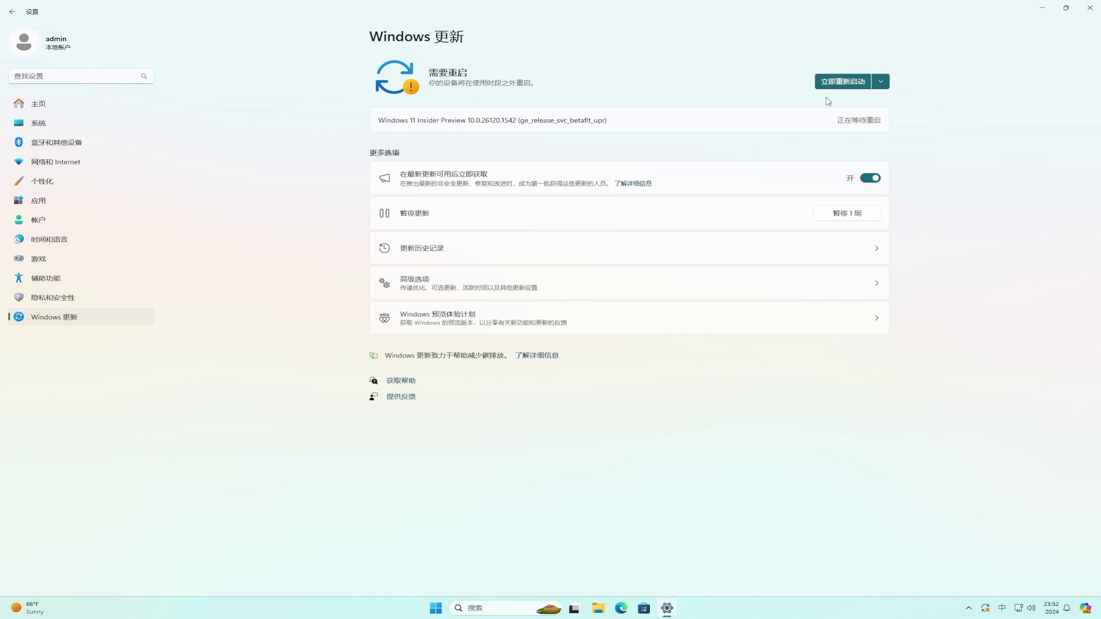
left_click(861, 86)
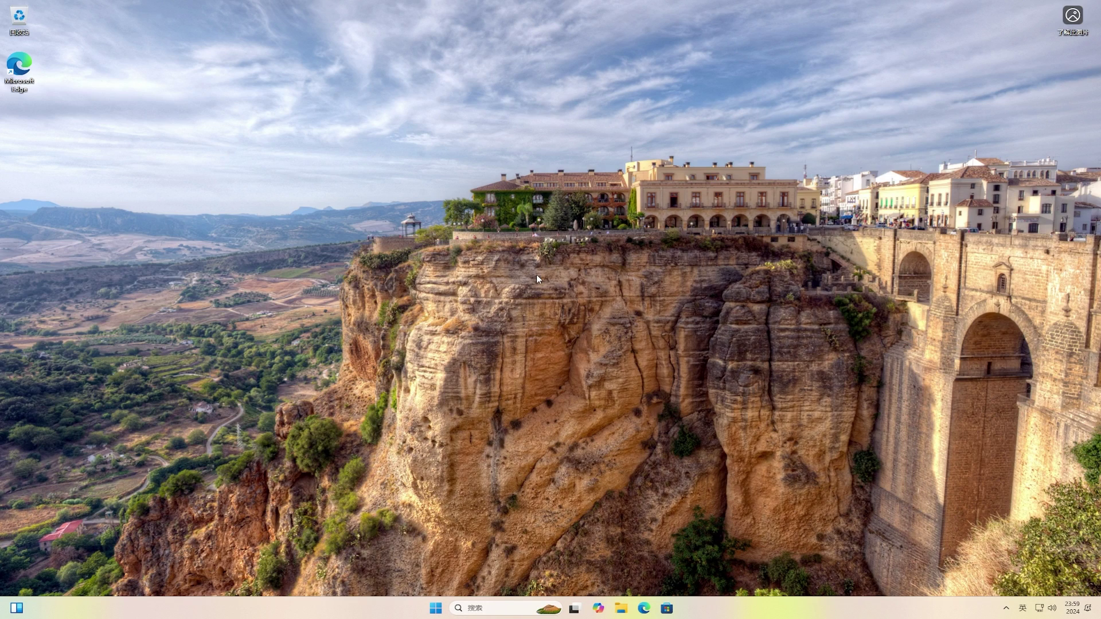
Apply the blue bloom theme from desktop Personalize, close Settings, and go to File Explorer's Home folder.
right_click(537, 279)
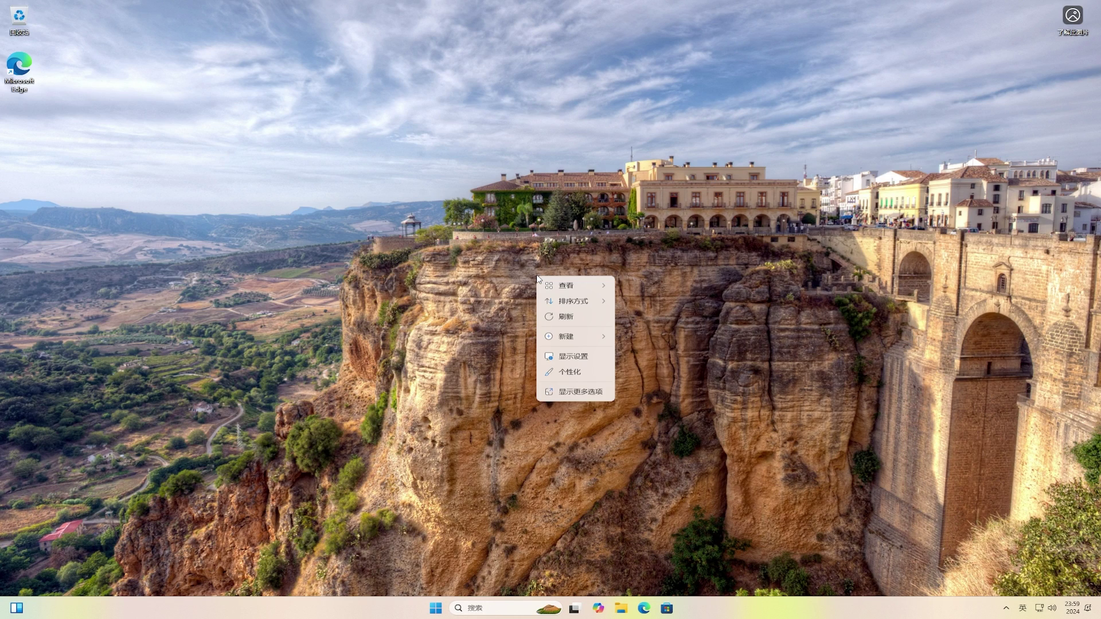
left_click(594, 373)
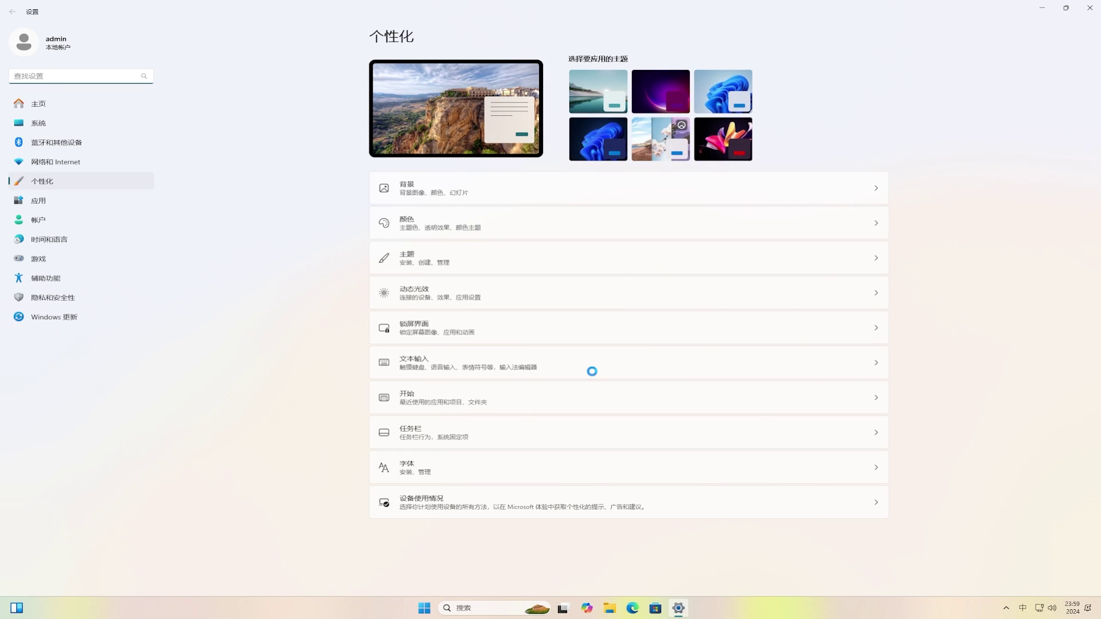
left_click(714, 102)
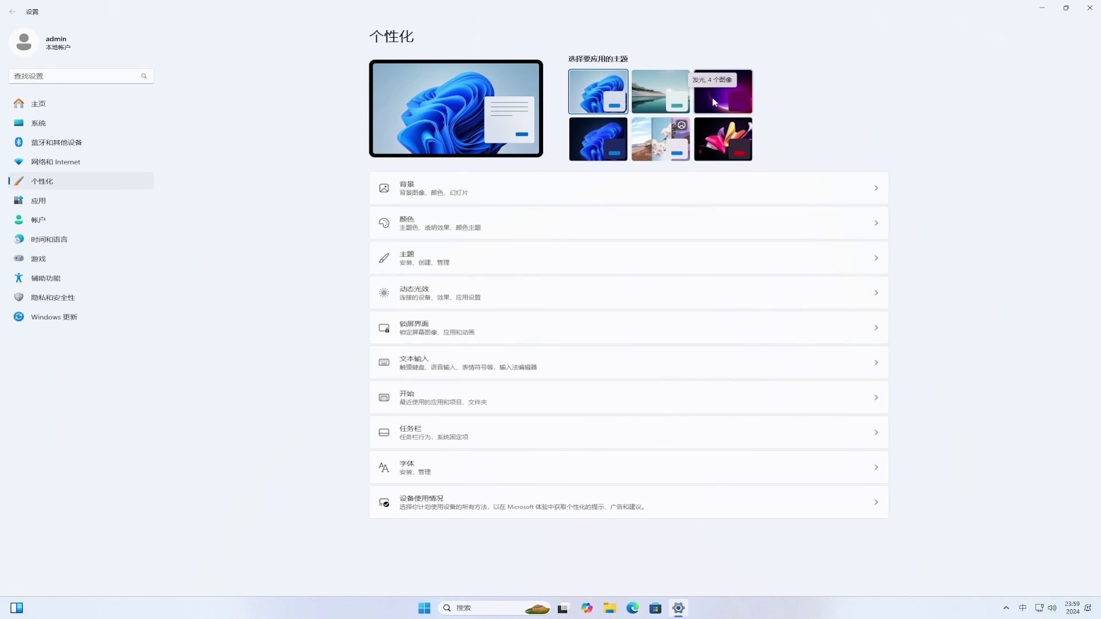
left_click(1089, 9)
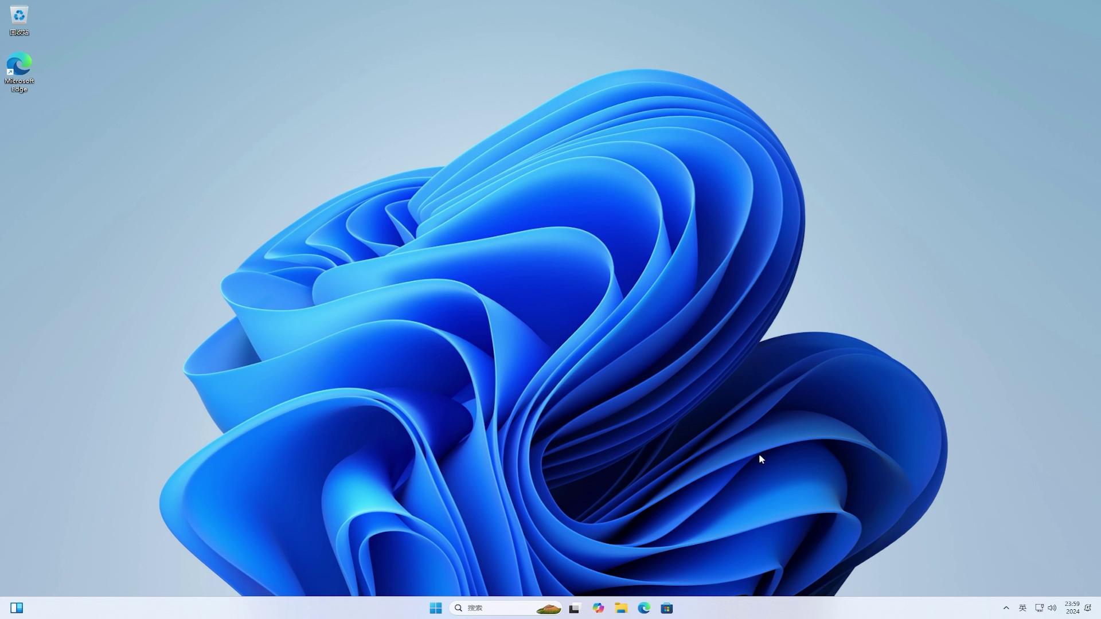
left_click(622, 609)
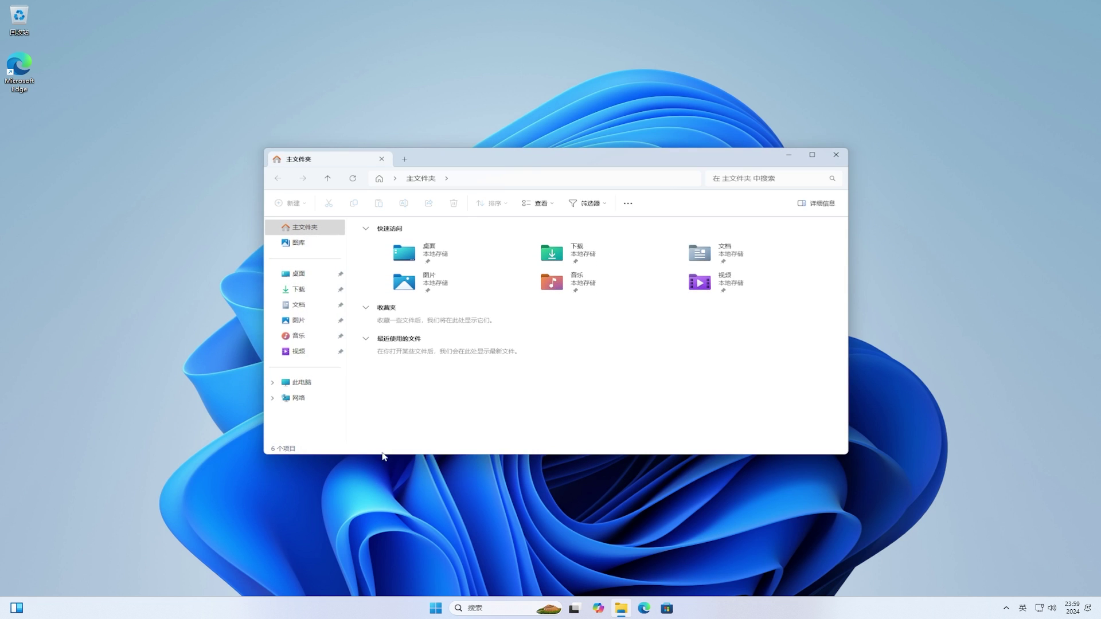
View the C: drive's temporary files from its Properties details, showing 12.1 GB selected.
left_click(310, 386)
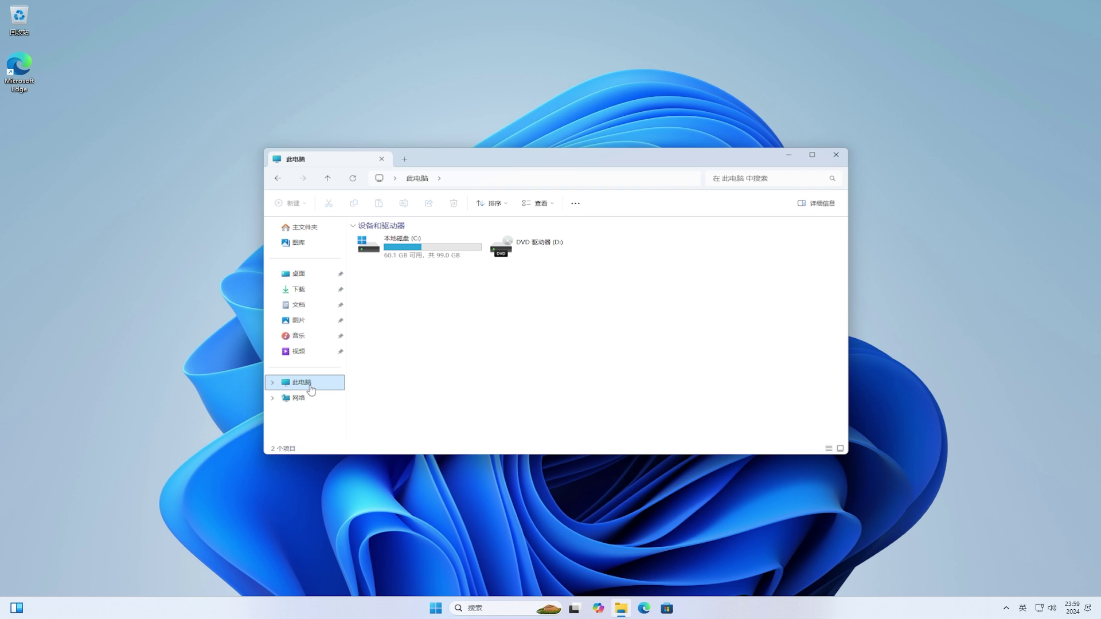
right_click(459, 255)
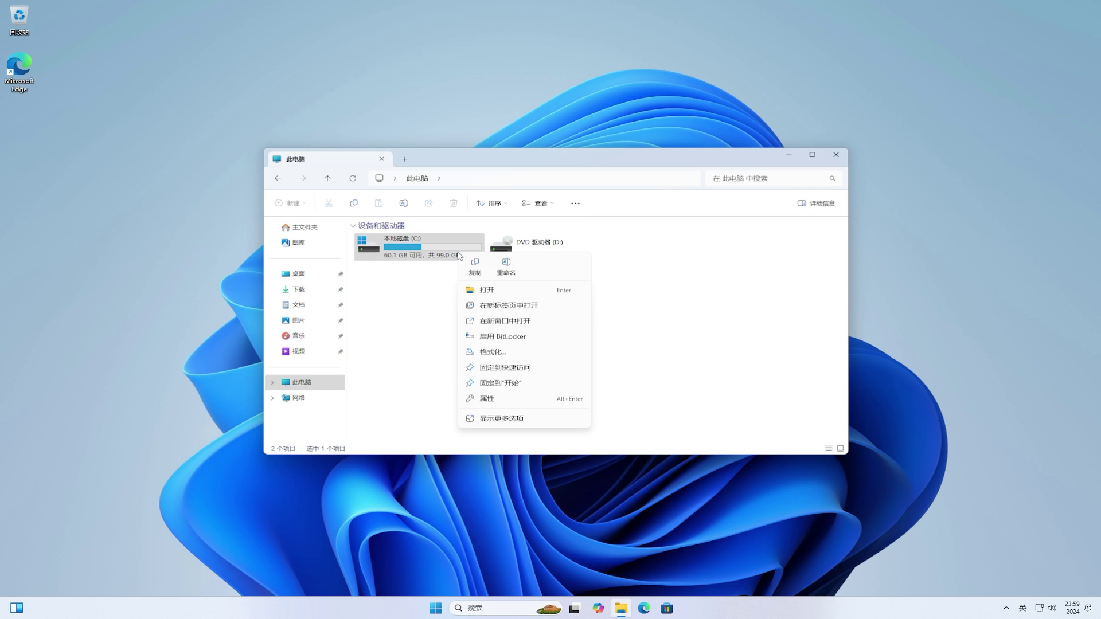
left_click(547, 399)
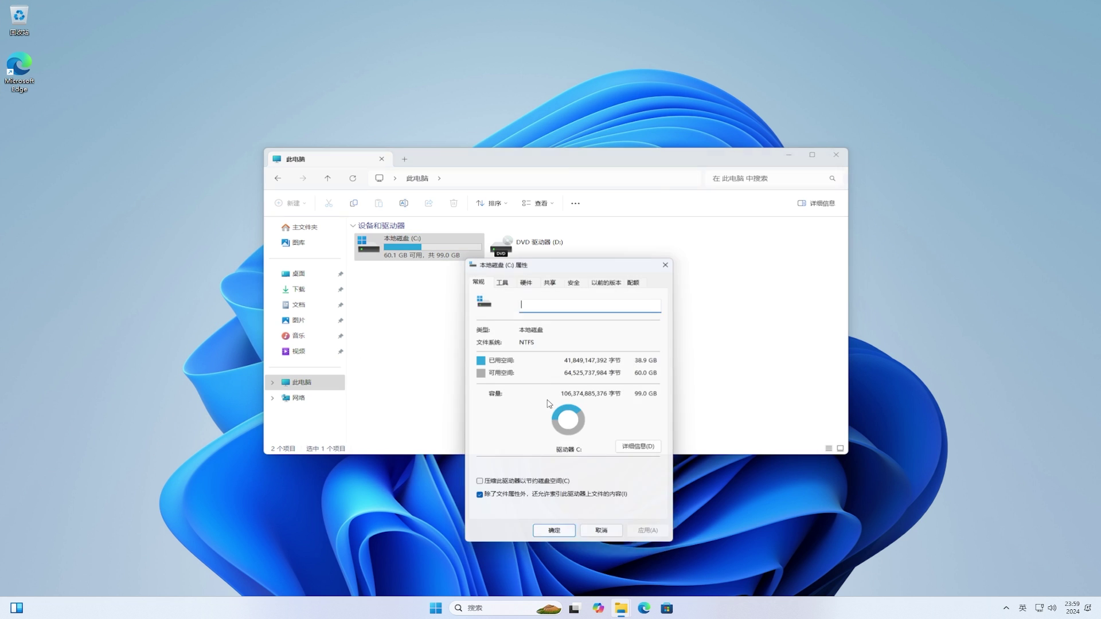
left_click(639, 449)
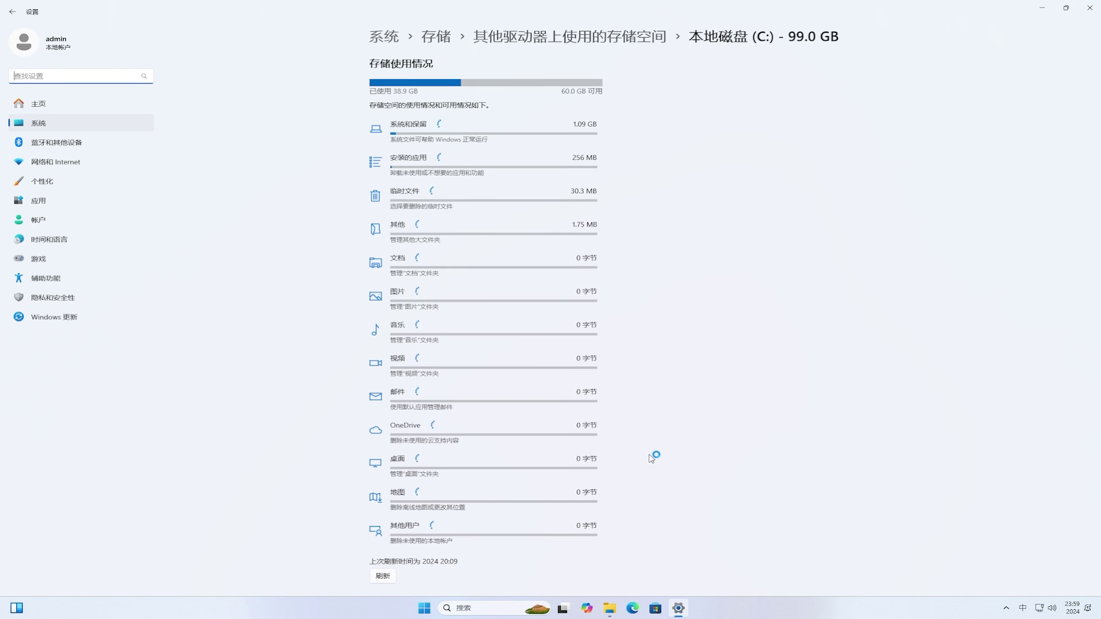
left_click(387, 202)
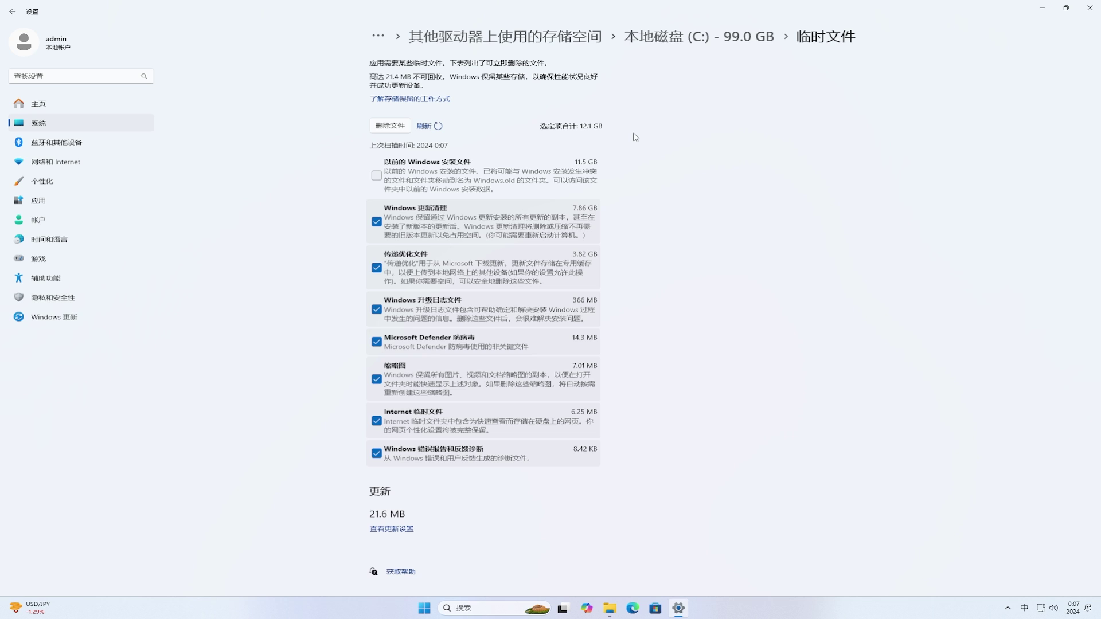
Delete the Previous Windows installation(s) files from C:.
left_click(376, 177)
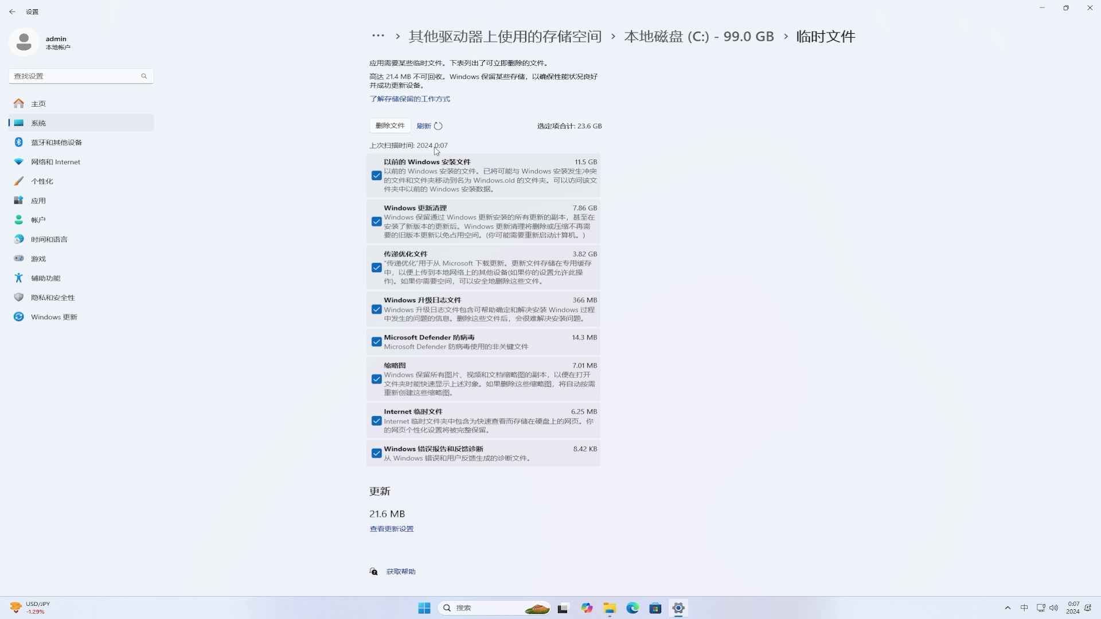
left_click(396, 127)
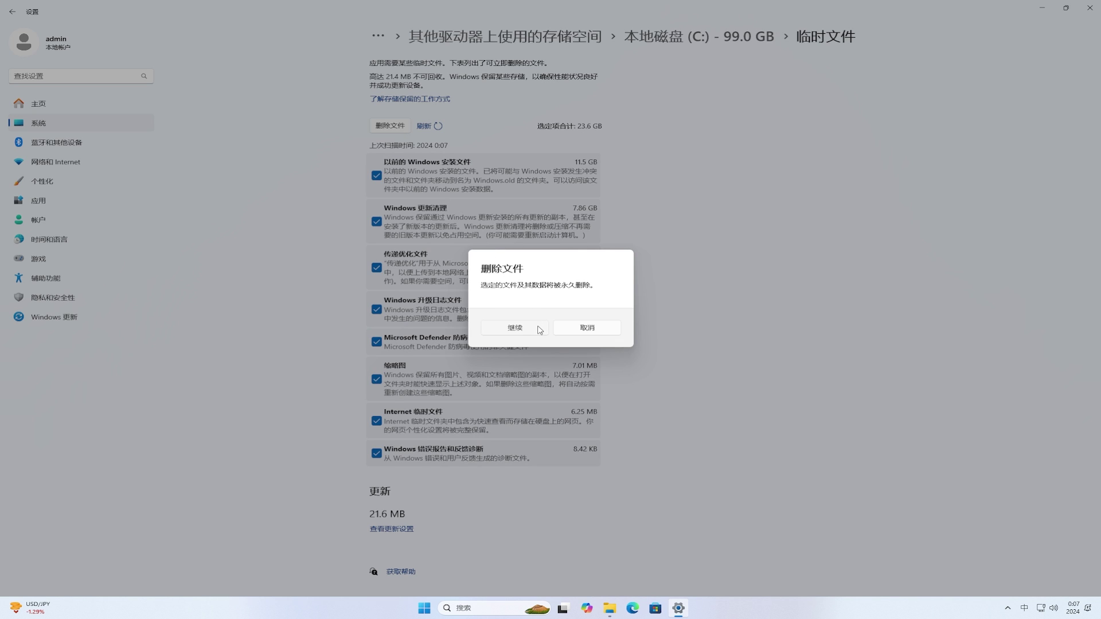
left_click(537, 326)
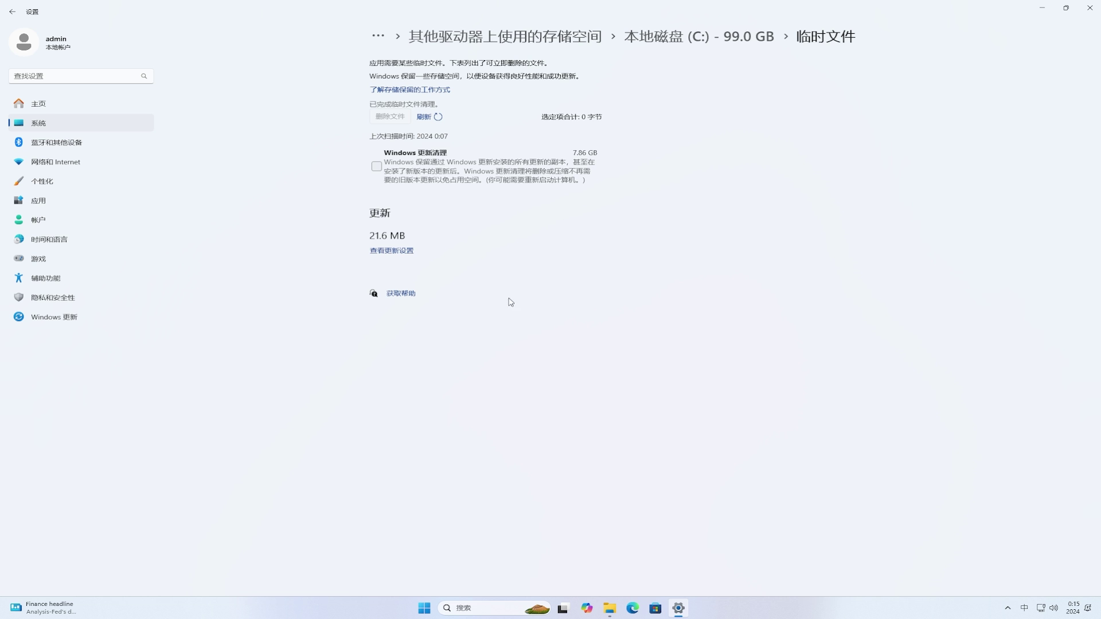
Delete the Windows Update Cleanup files from C:.
left_click(377, 166)
left_click(392, 117)
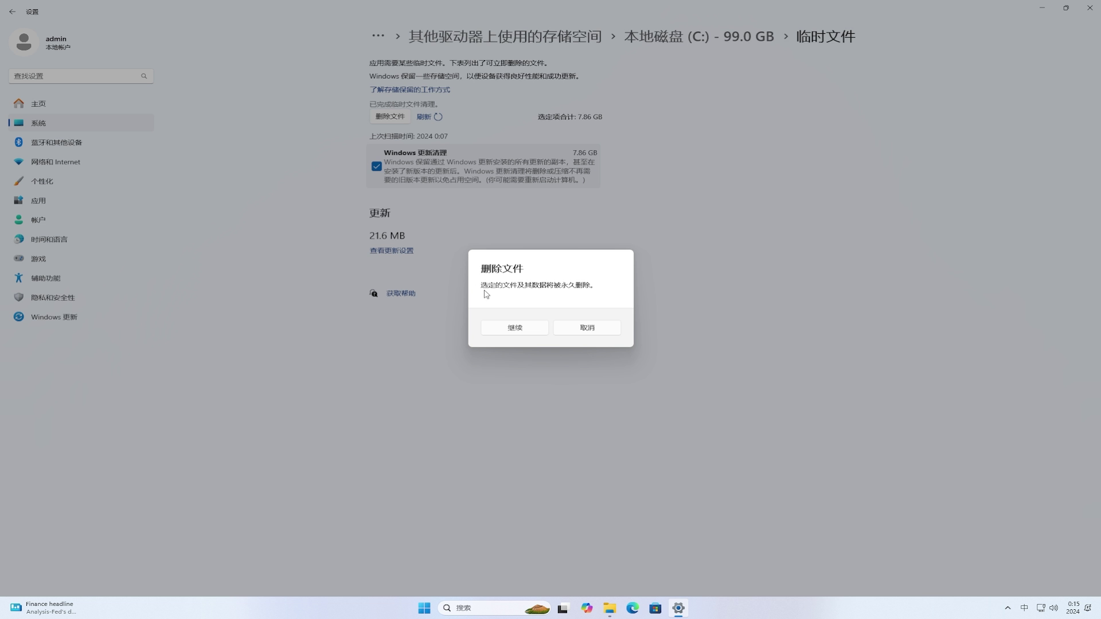
left_click(513, 327)
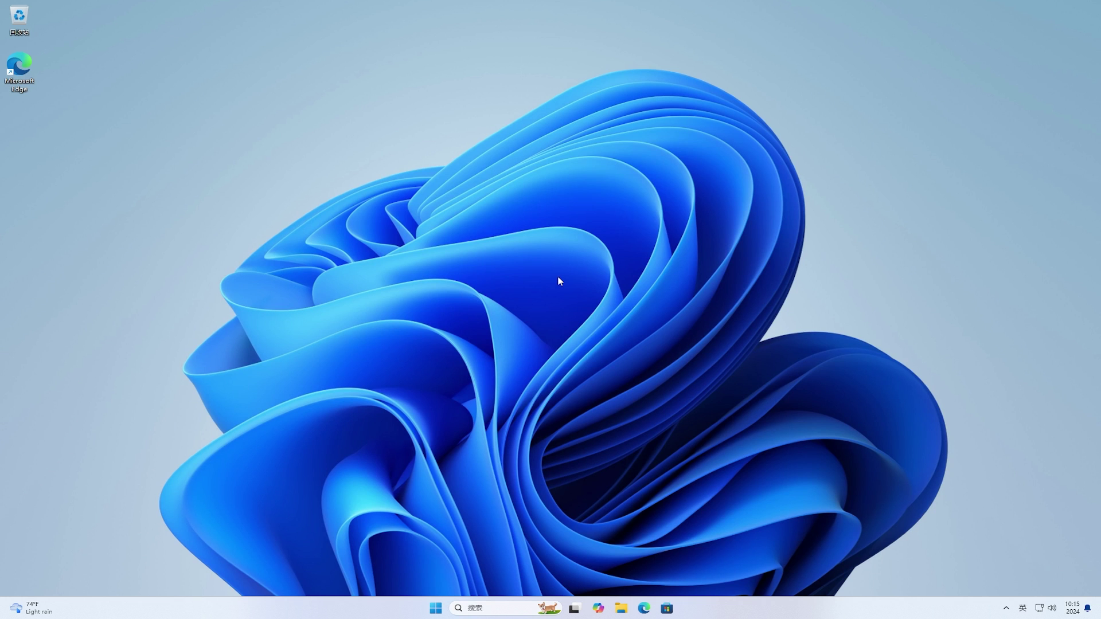
Search the web for 'vivetool' in Microsoft Edge.
left_click(645, 609)
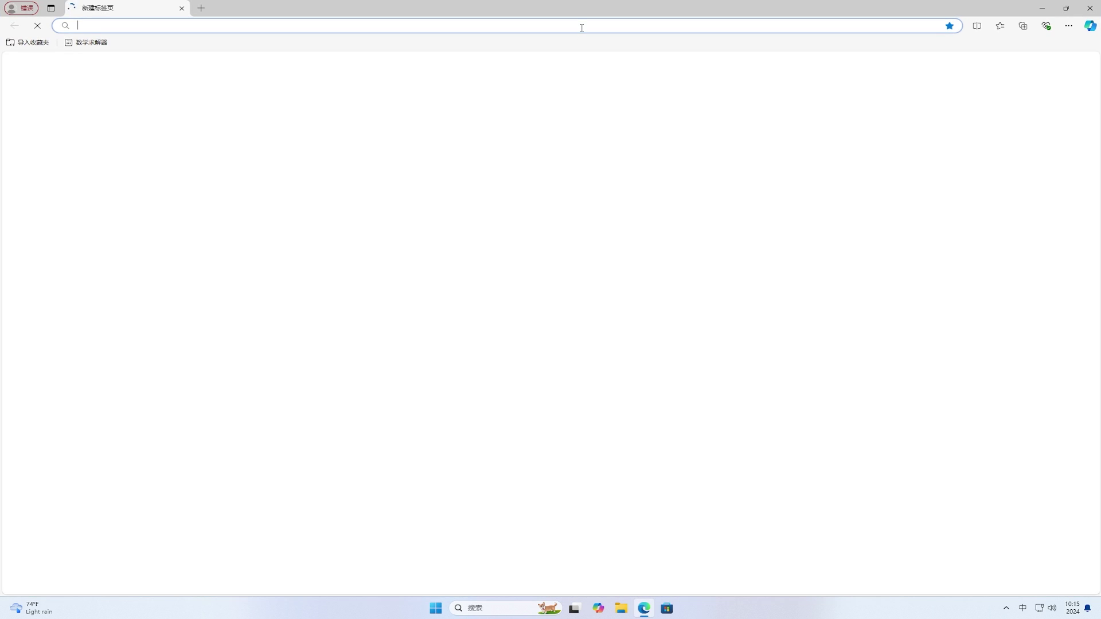
key("shift")
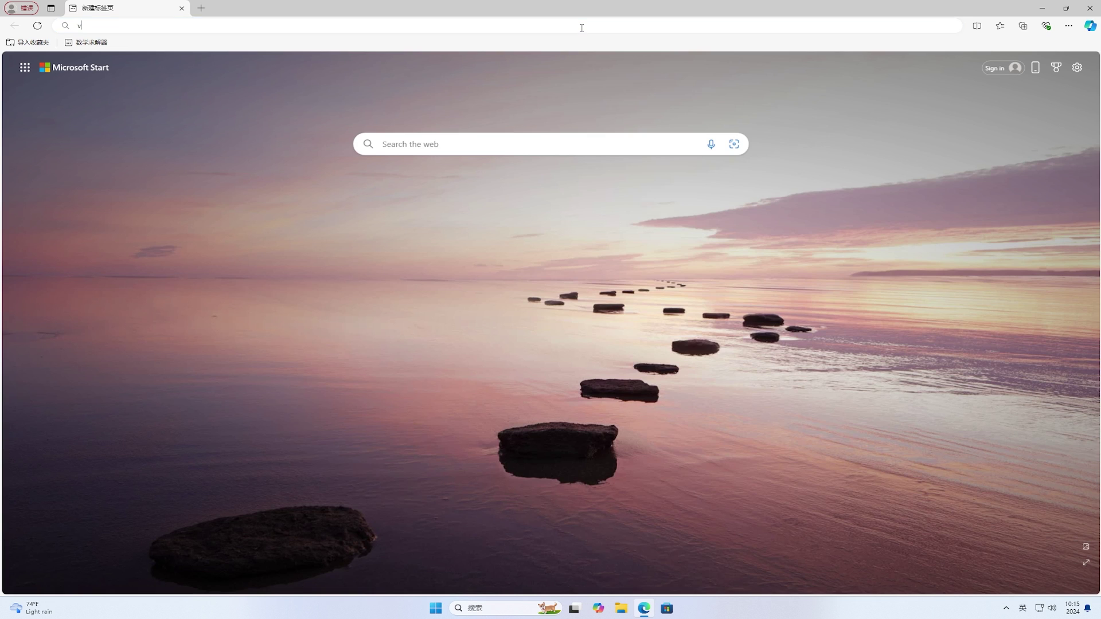
type("vivetool")
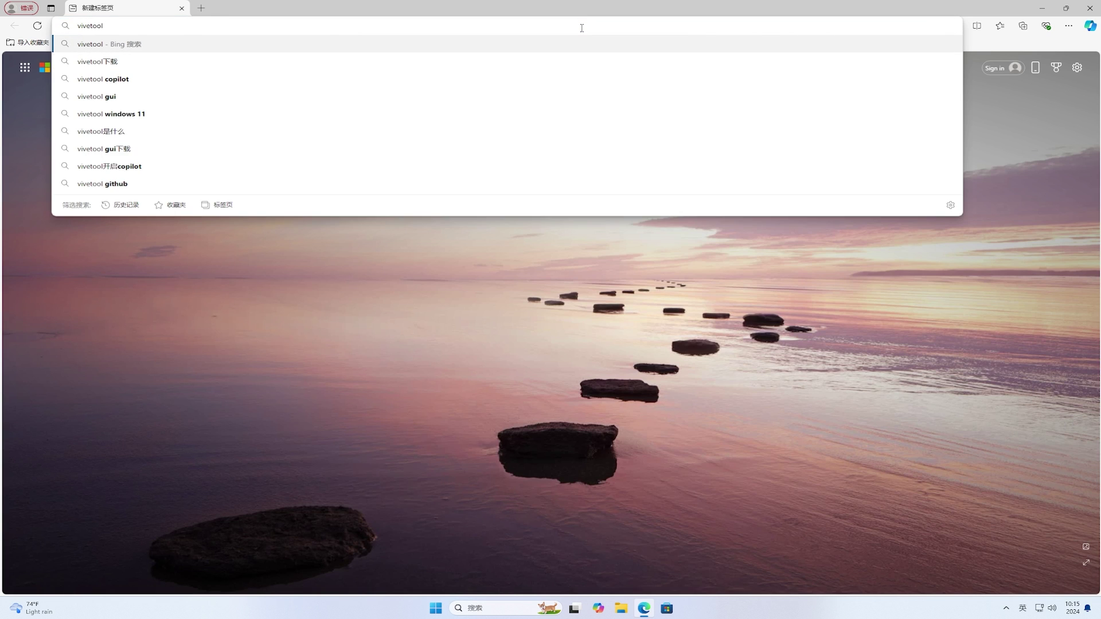
key("Return")
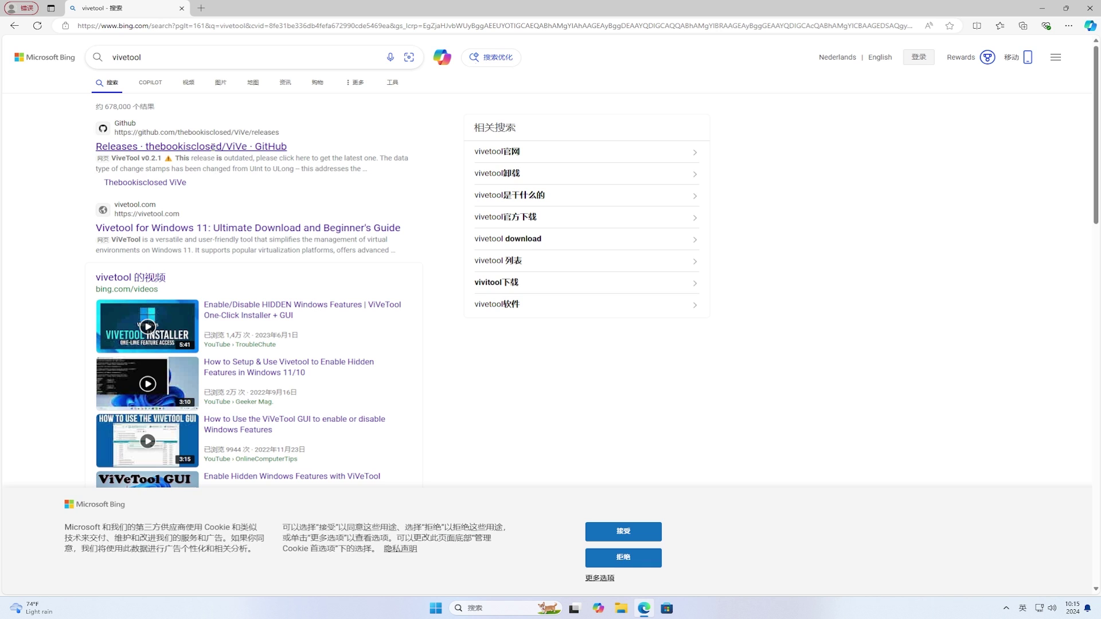
Download ViVeTool-v0.3.3.zip from the GitHub v0.3.3 release, show it in Downloads, and close Edge.
left_click(213, 146)
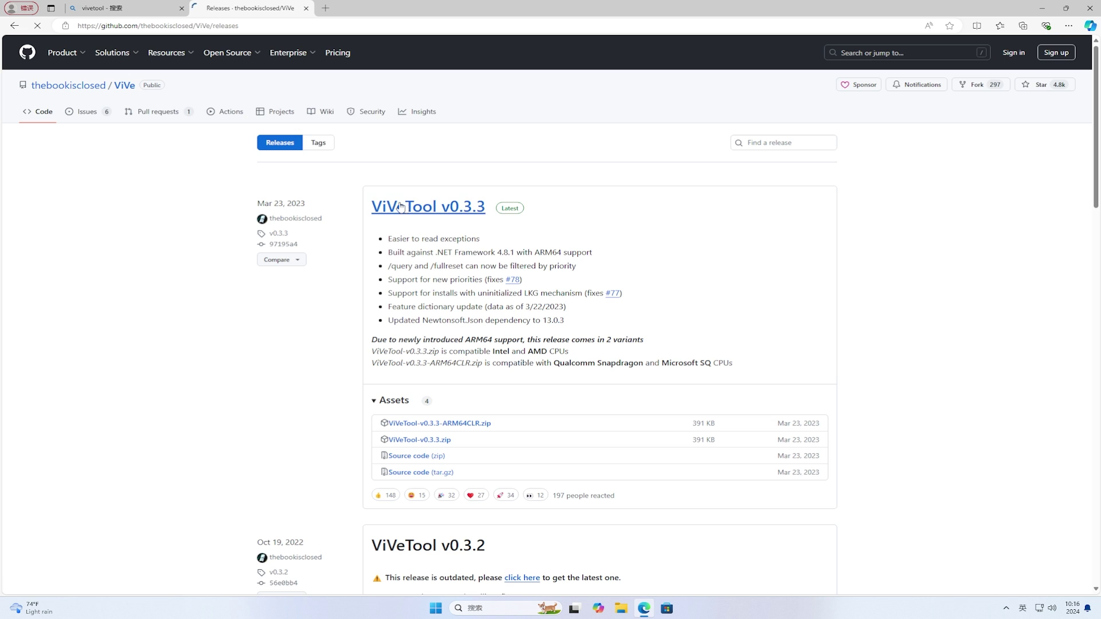
left_click(406, 207)
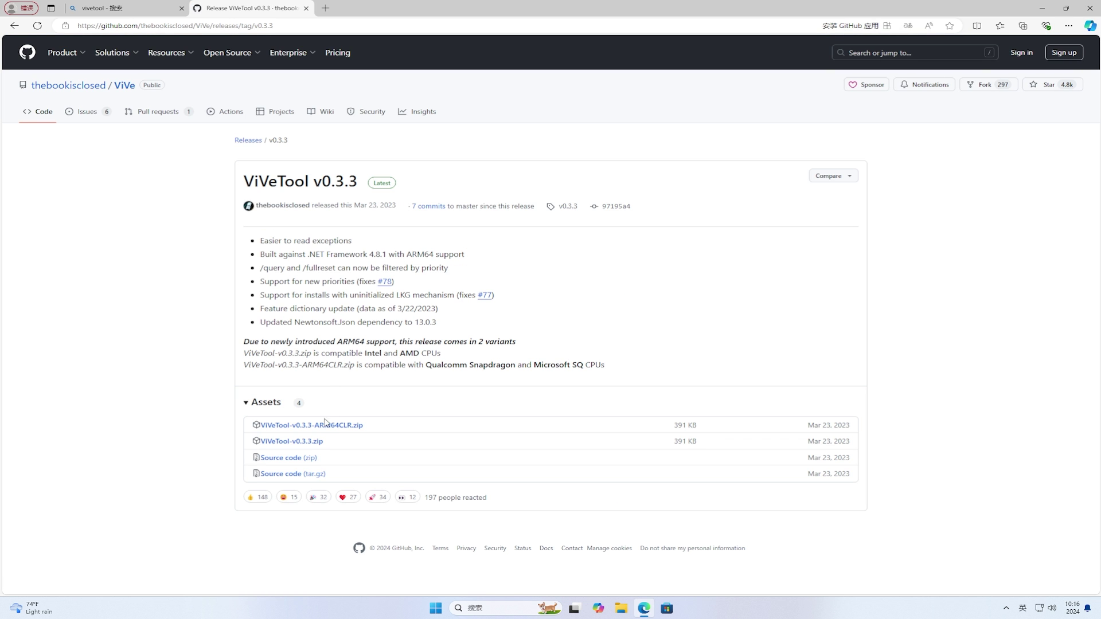
left_click(317, 443)
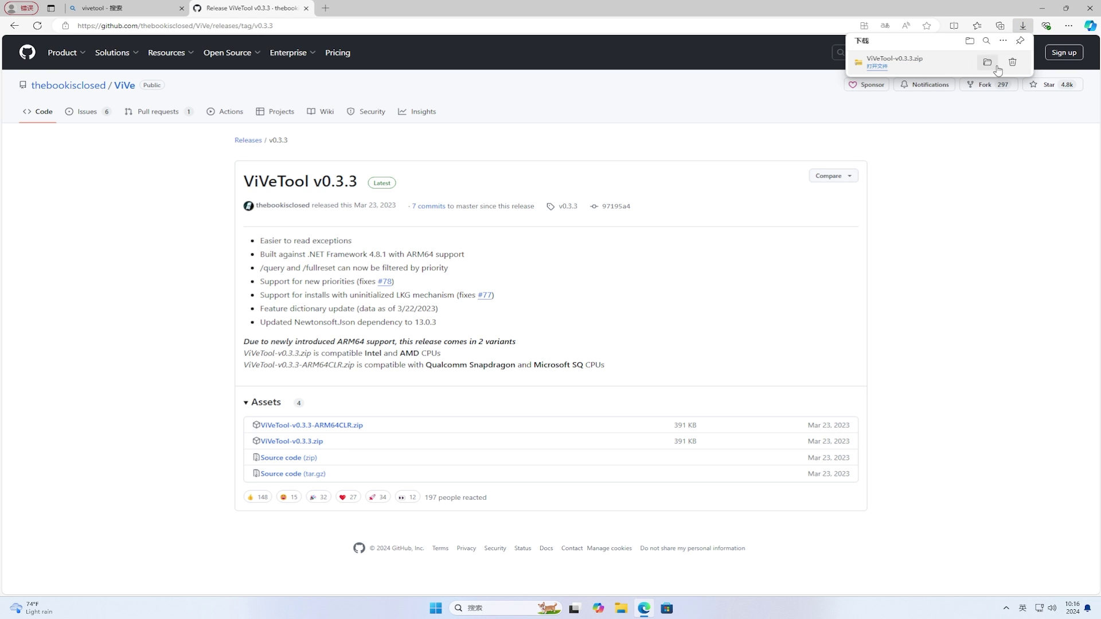
left_click(990, 64)
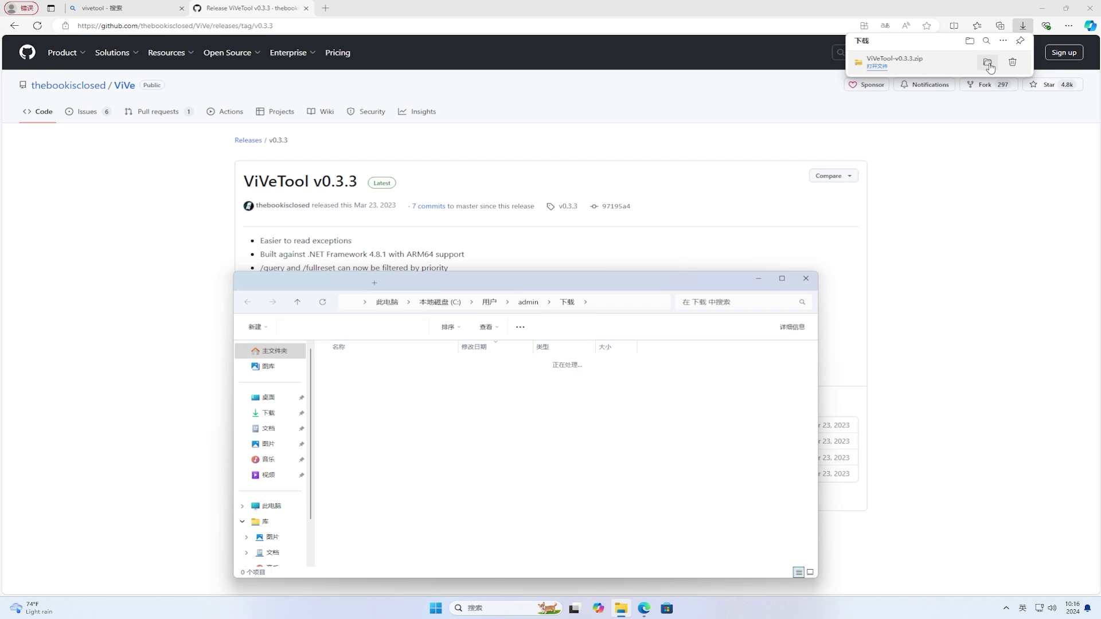
left_click(1090, 8)
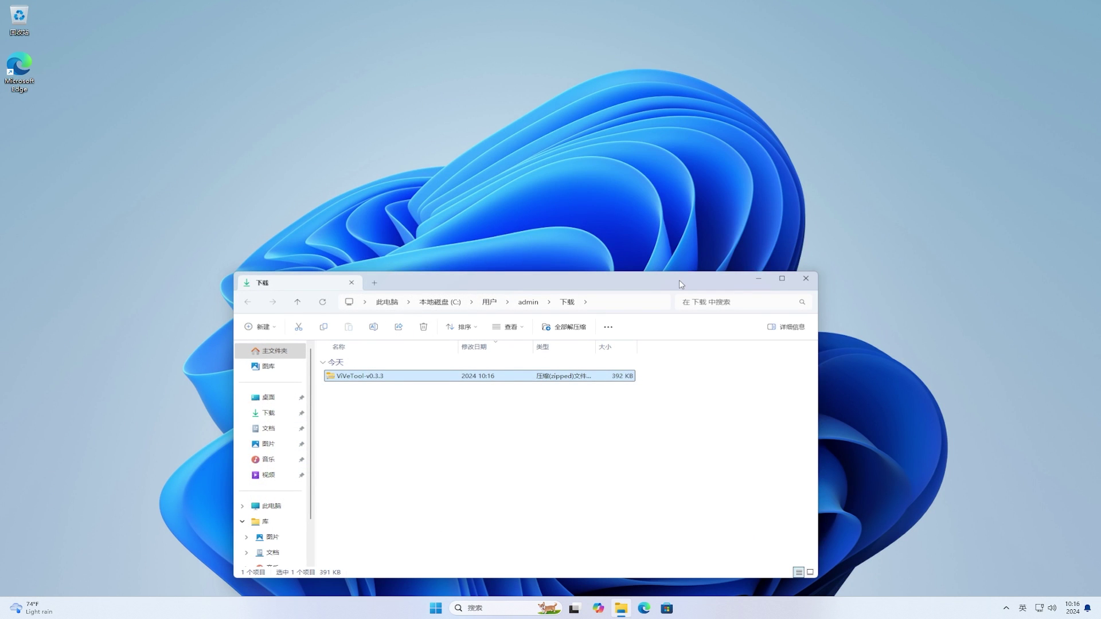
Extract ViVeTool-v0.3.3.zip into a ViVeTool-v0.3.3 folder in Downloads.
left_click_drag(679, 279, 705, 165)
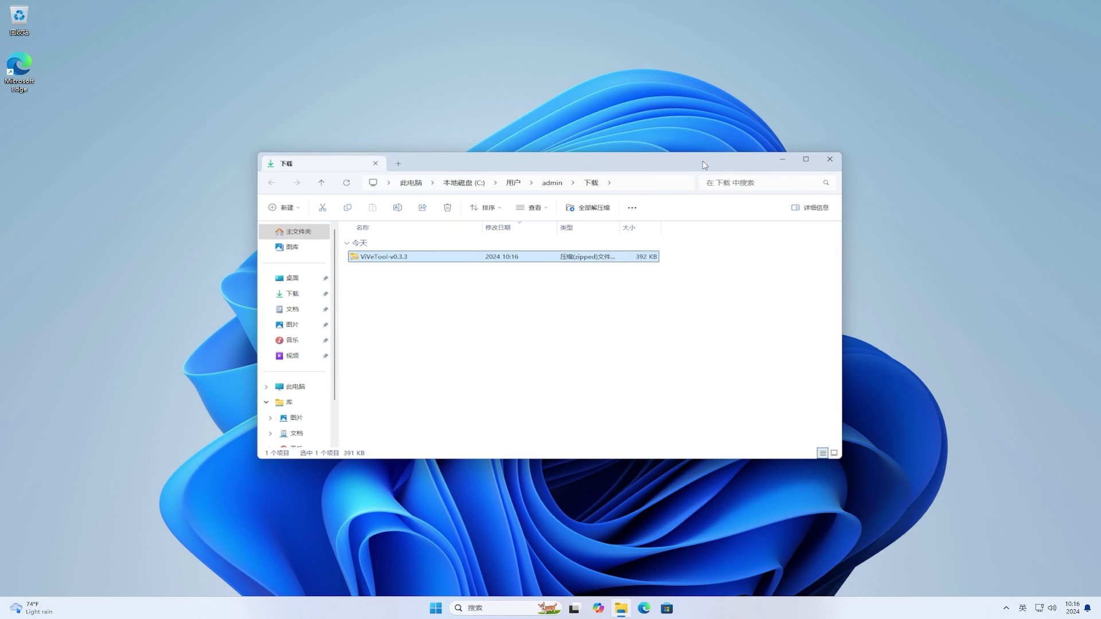
right_click(525, 261)
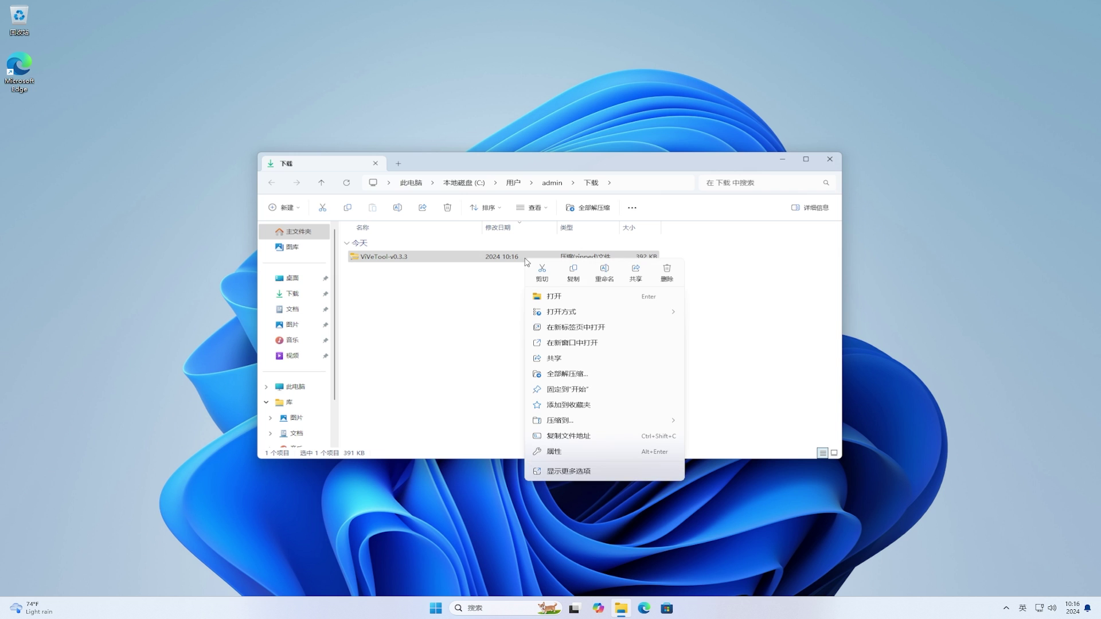
left_click(601, 373)
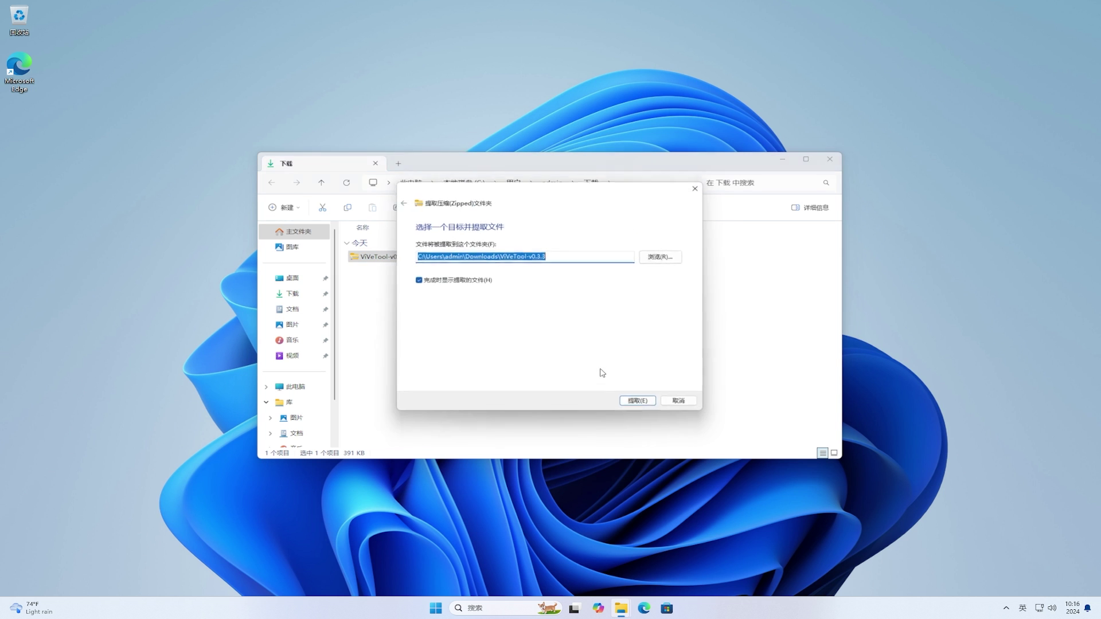
left_click(634, 406)
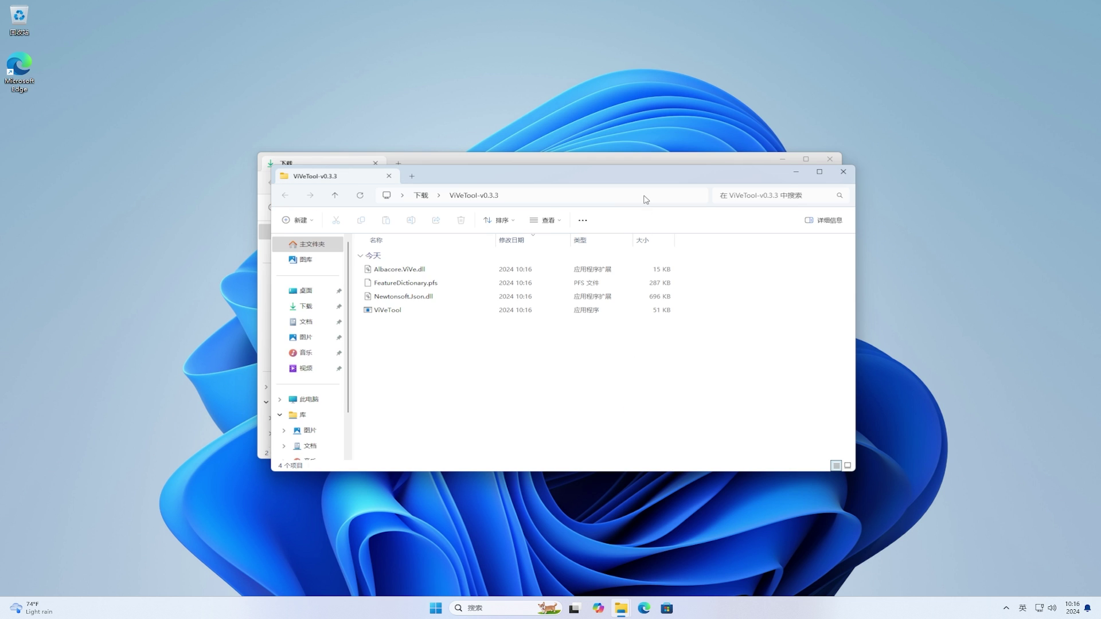
Copy the extracted ViVeTool-v0.3.3 folder's path and close both Explorer windows.
left_click(645, 195)
key("ctrl+c")
right_click(646, 199)
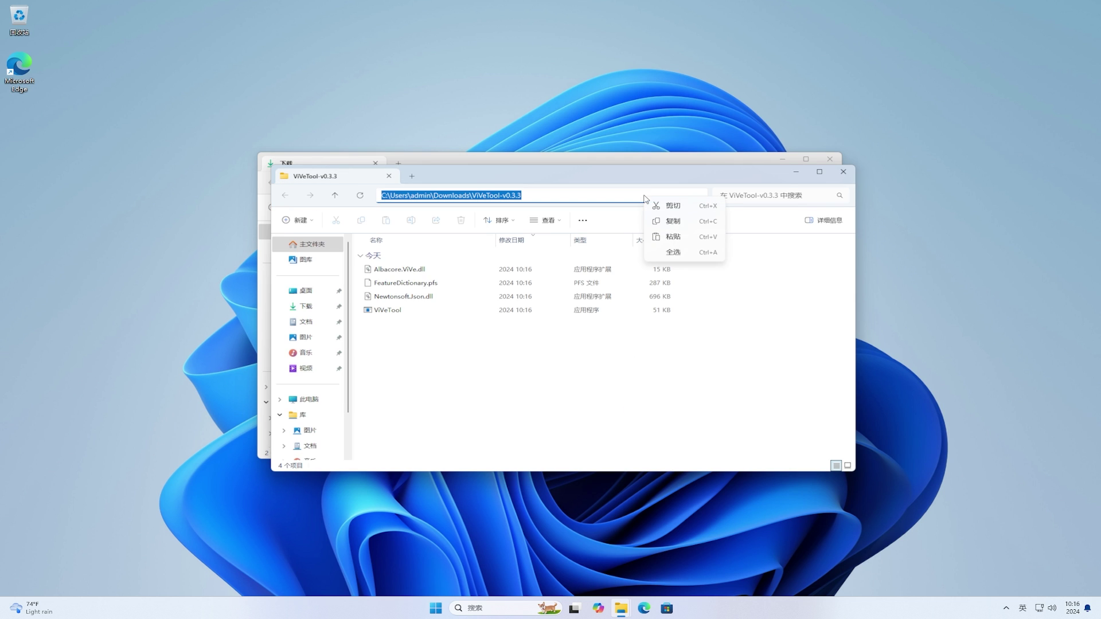
left_click(677, 225)
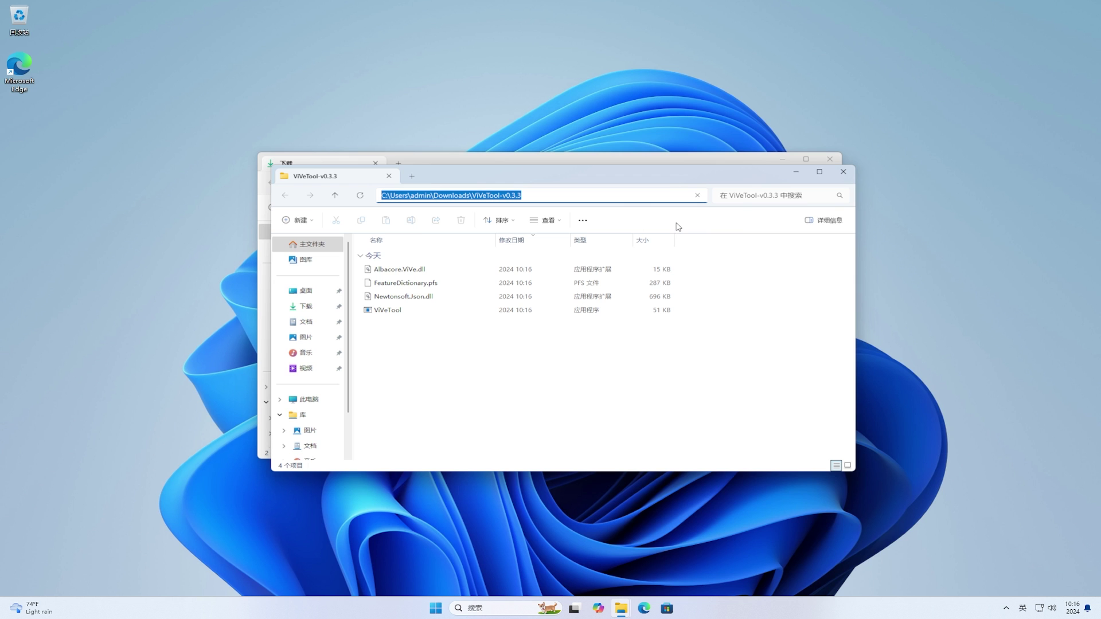
left_click(843, 172)
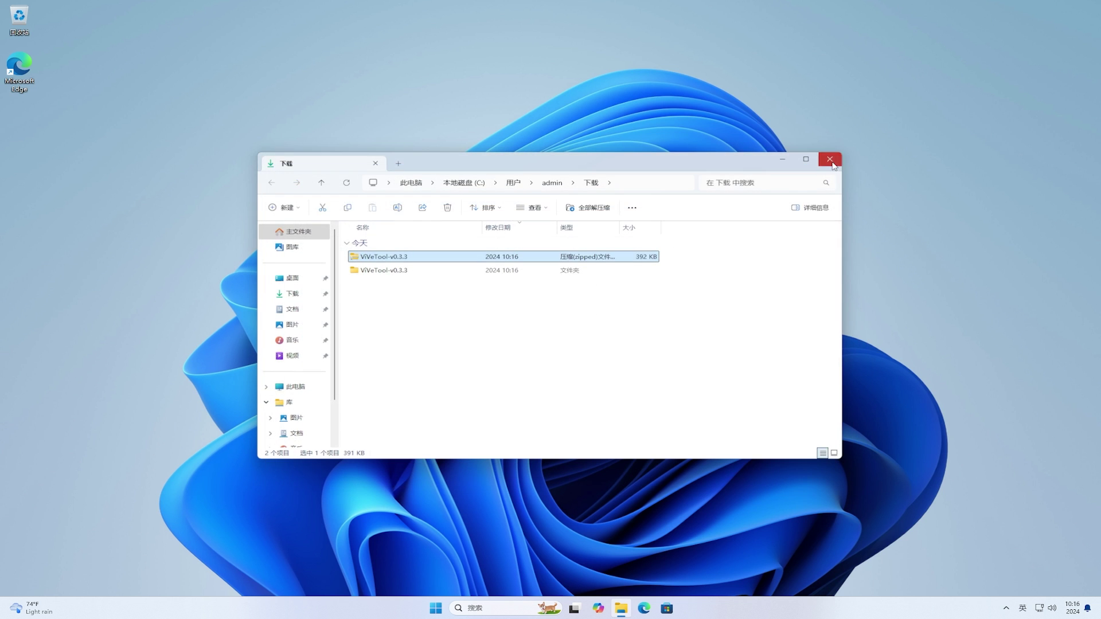
left_click(832, 163)
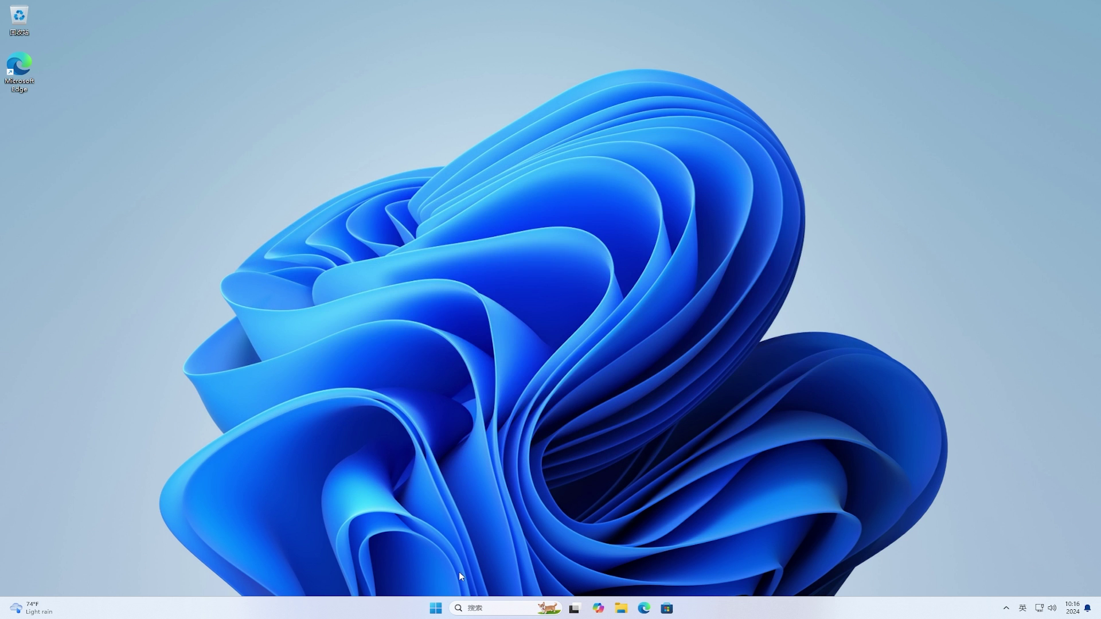
Launch Command Prompt as administrator and move its window toward the screen centre.
left_click(435, 608)
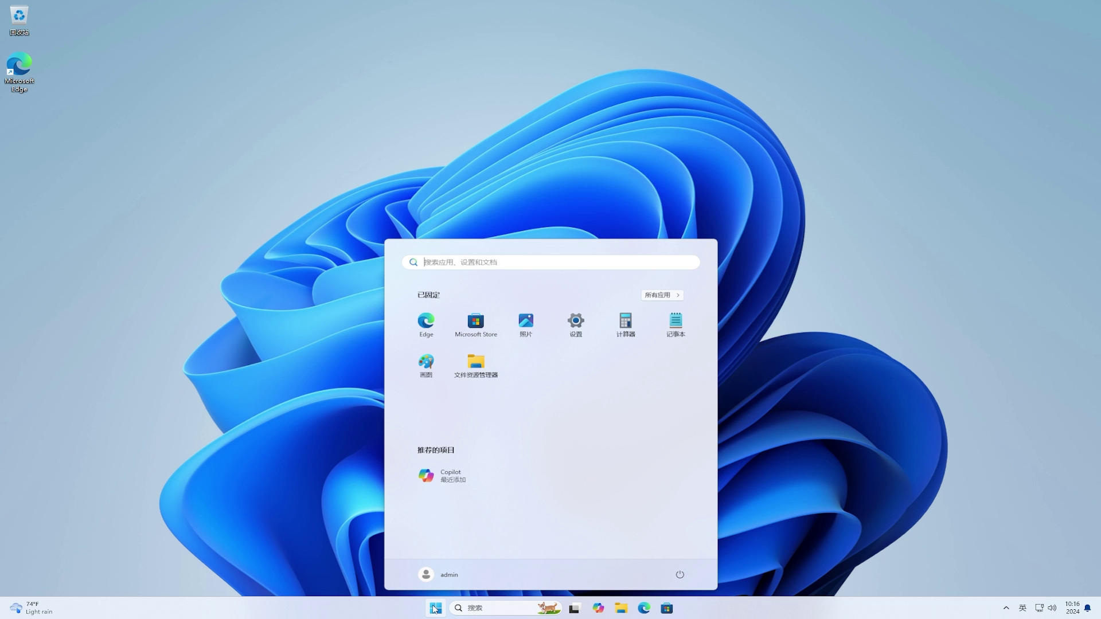
type("cmd")
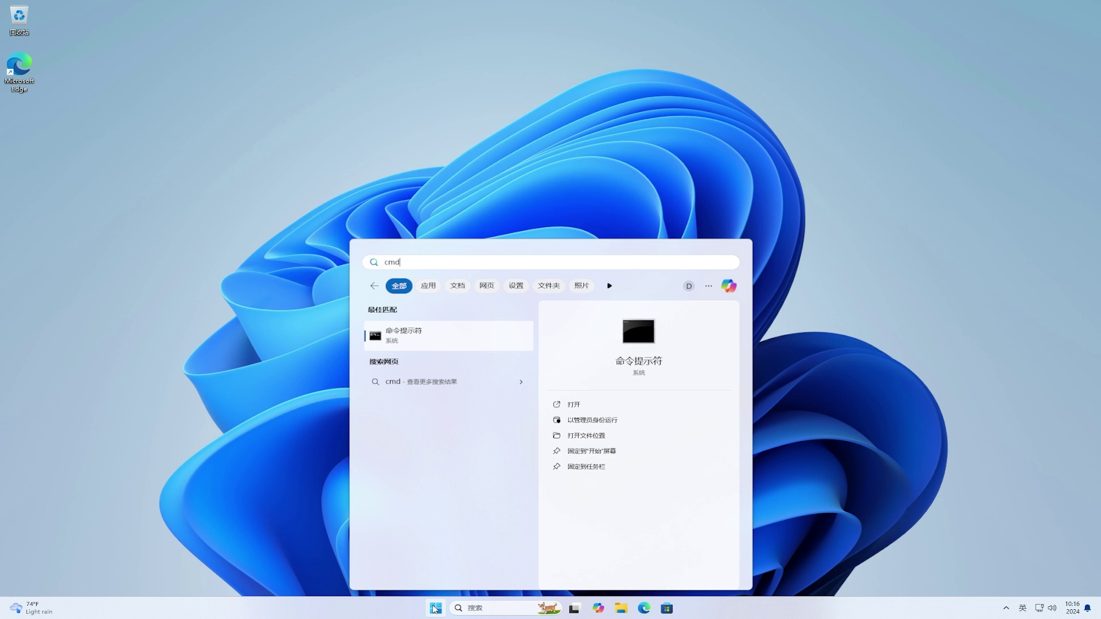
left_click(600, 422)
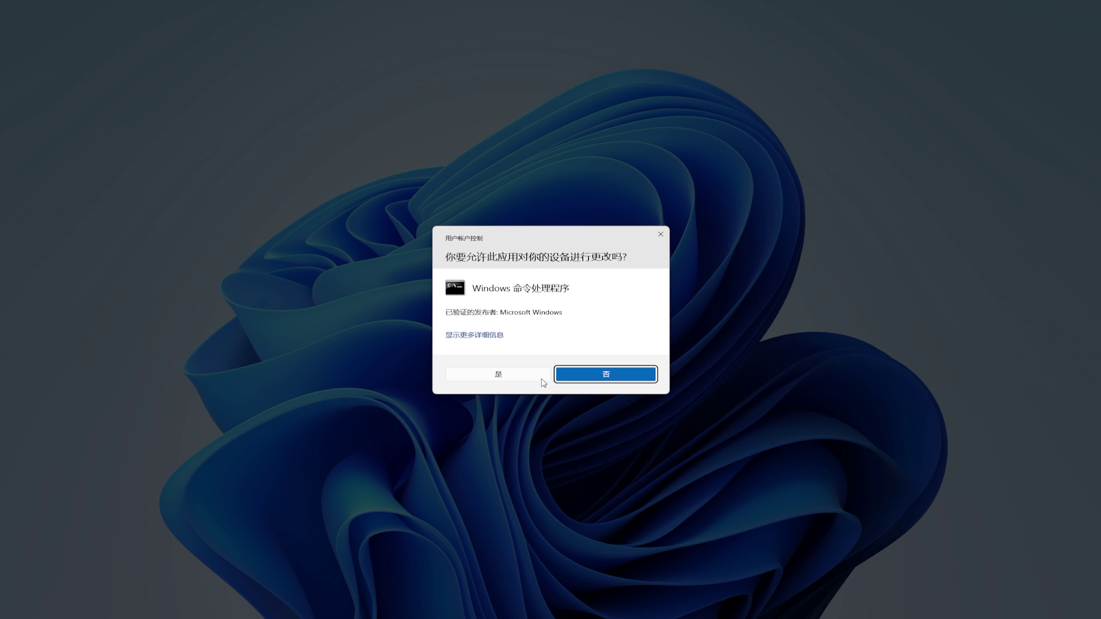
left_click(532, 374)
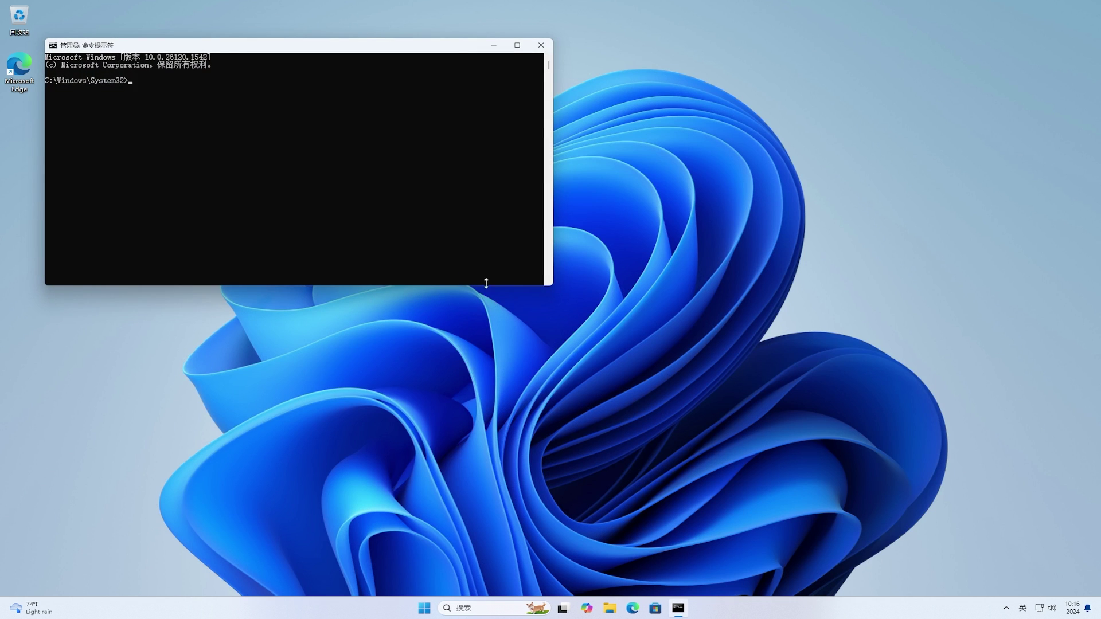
left_click_drag(370, 52, 613, 180)
left_click(699, 210)
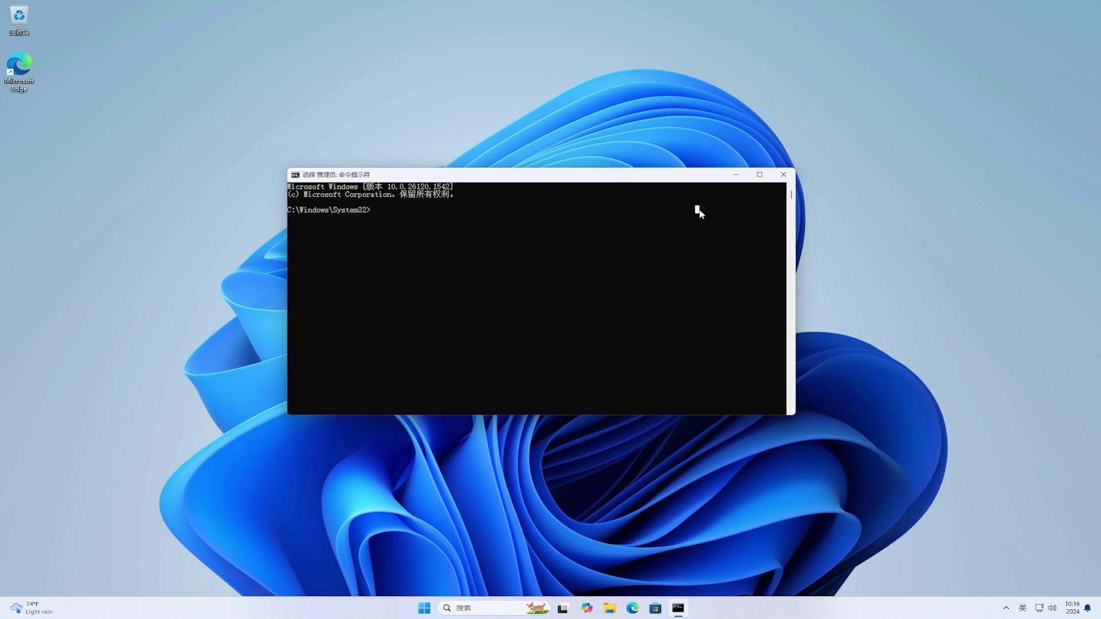
In the ViVeTool-v0.3.3 folder, enable feature IDs 49575624, 50292326 and 48433719 with vivetool.
type("cd")
key("ctrl+v")
key("Return")
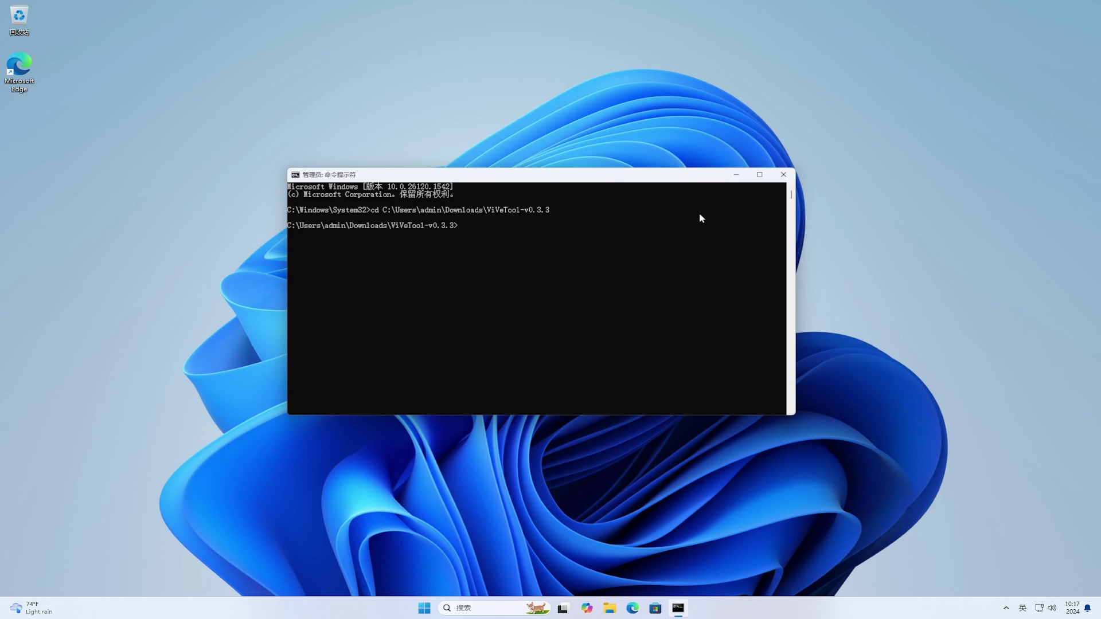
type("vivetool /enable /id:49575624,5029232")
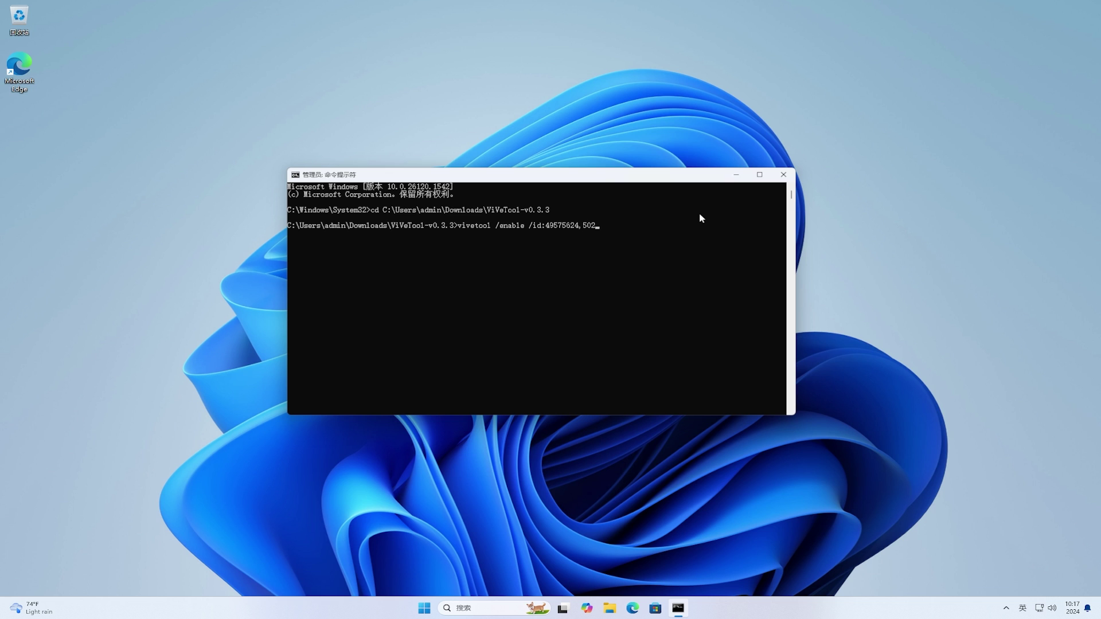
type("6,48433719")
key("Return")
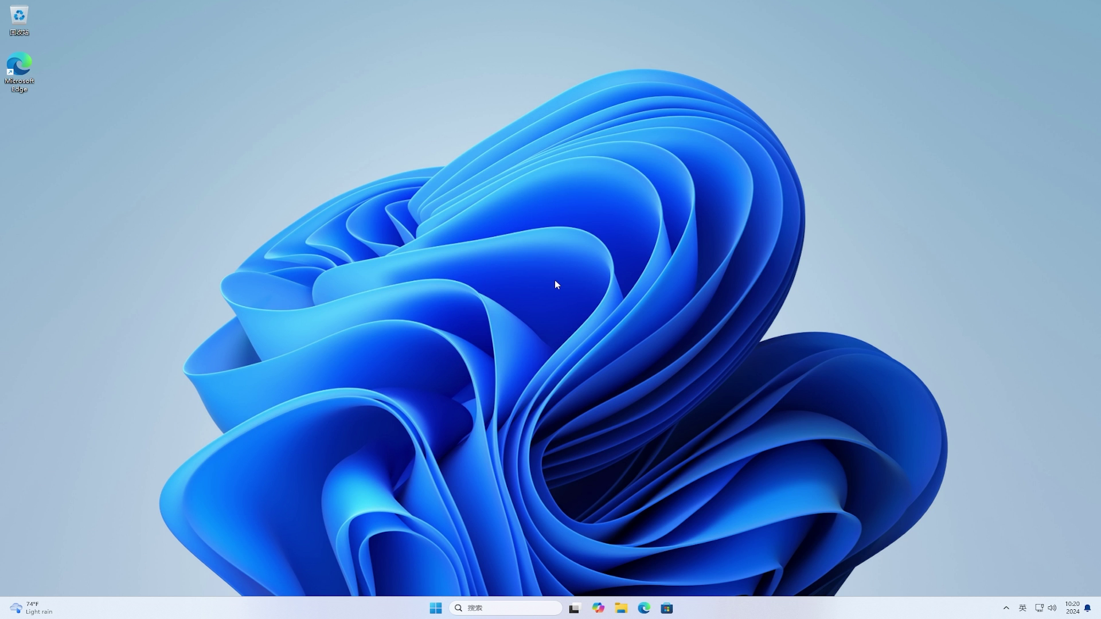
Turn on this PC's access to mobile devices under Bluetooth & devices > Mobile devices.
left_click(445, 606)
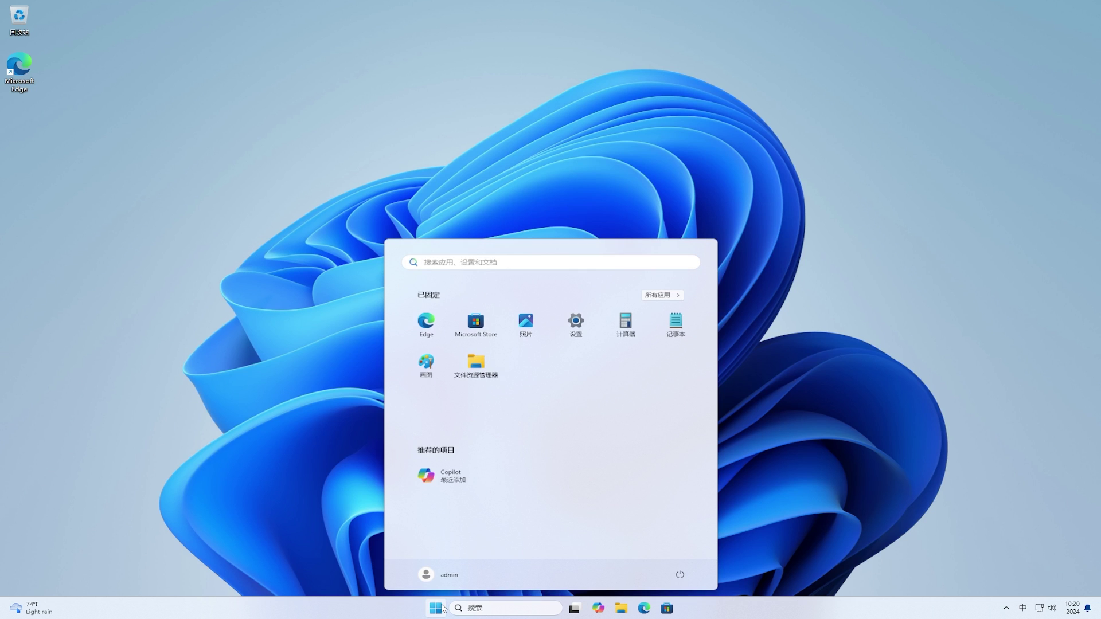
left_click(575, 319)
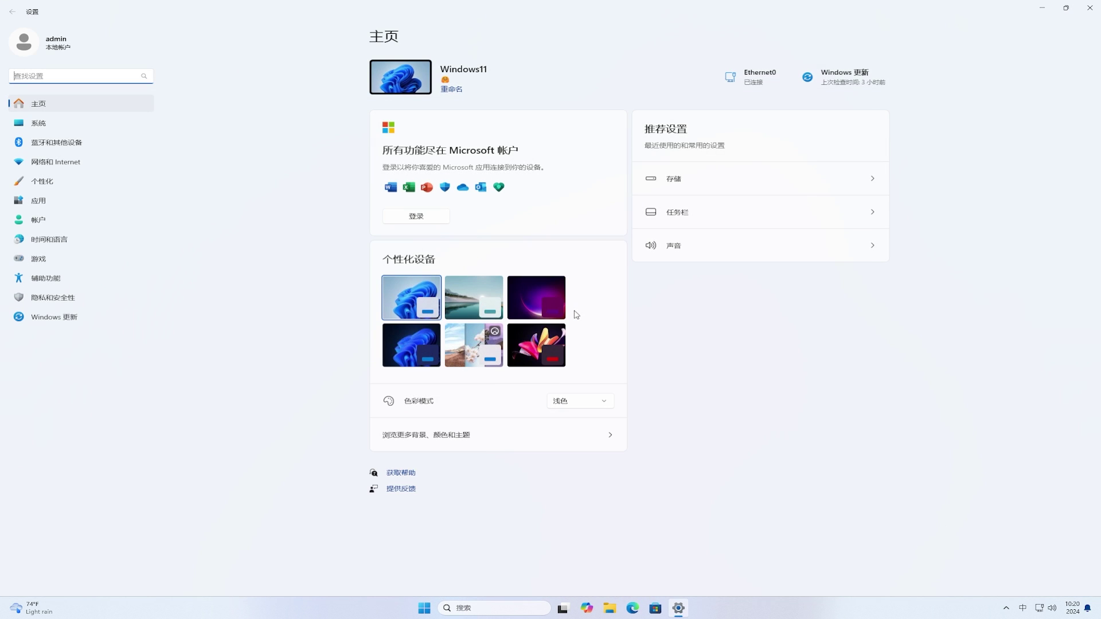
left_click(65, 148)
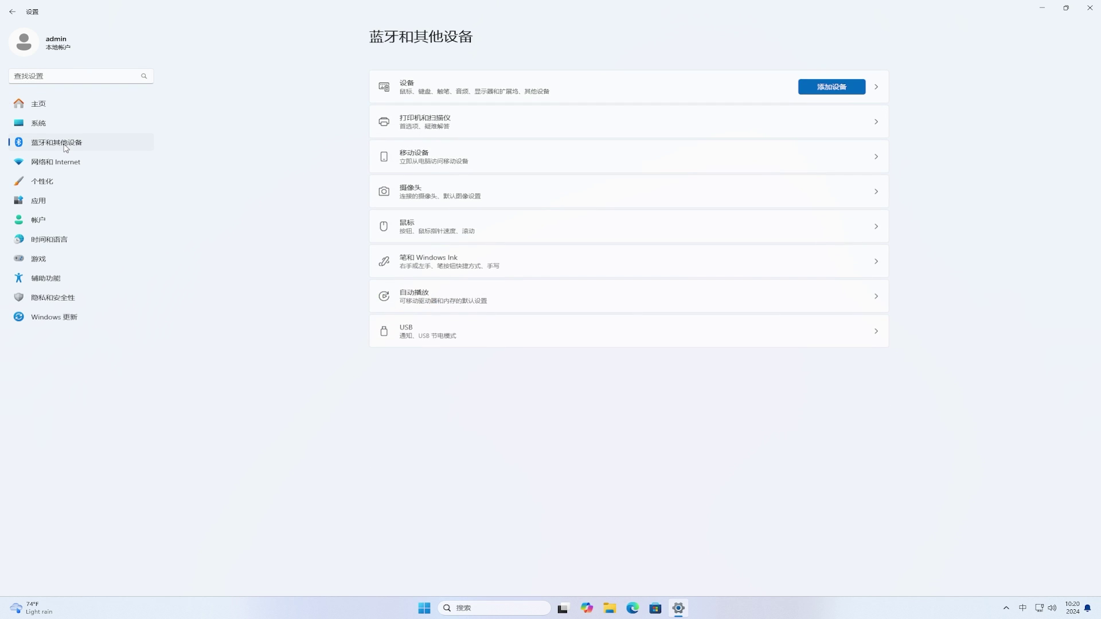
left_click(753, 165)
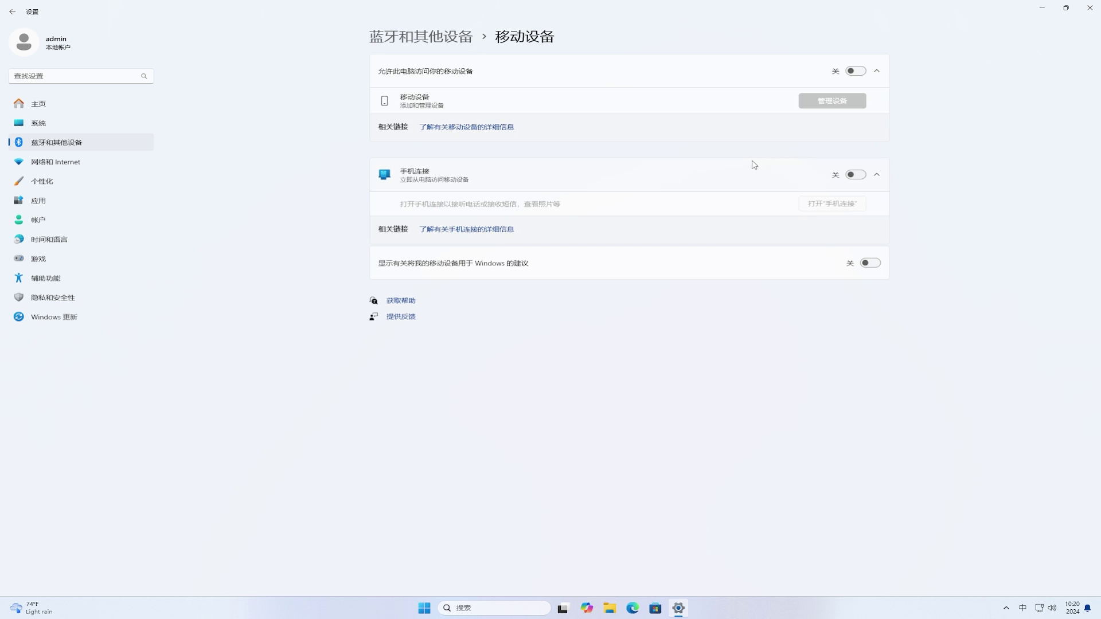
left_click(857, 72)
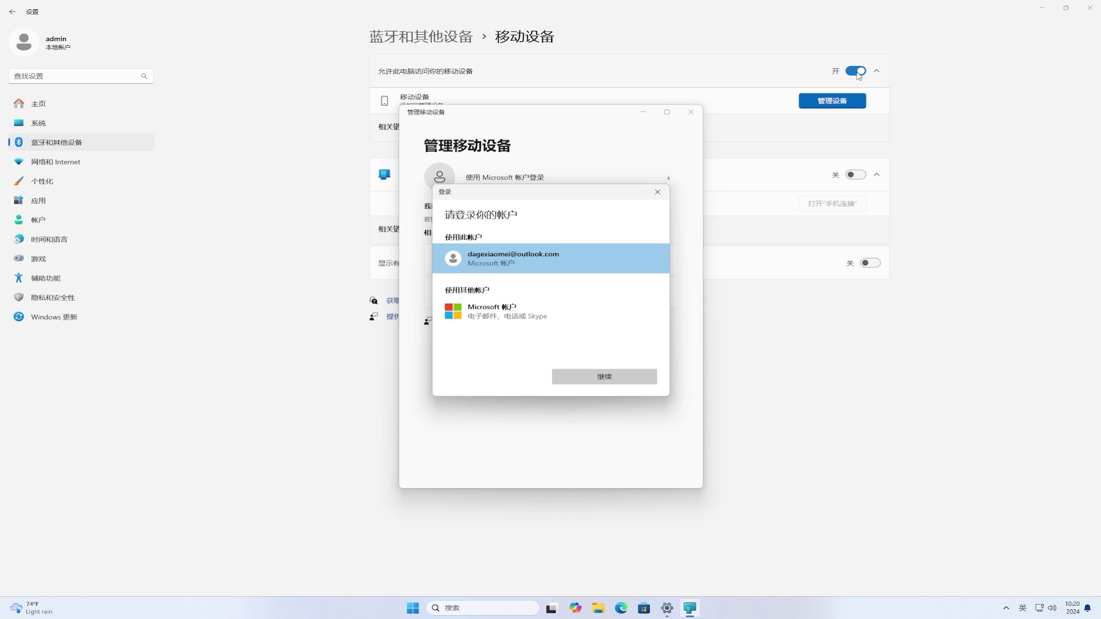
Sign in with the listed Microsoft account using its password.
left_click(602, 379)
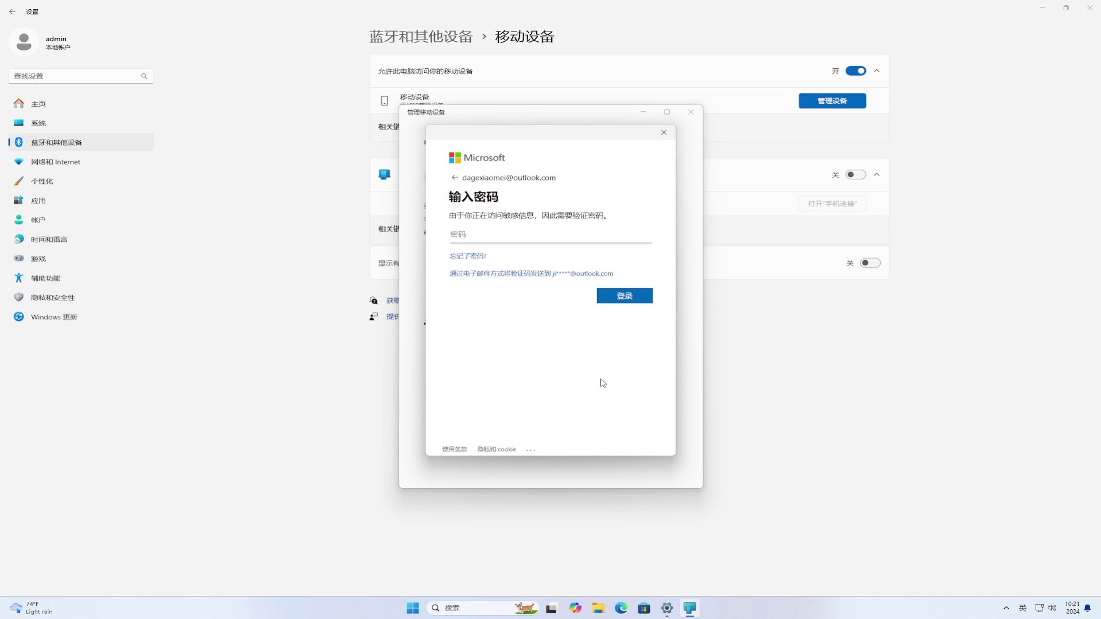
type("******************")
left_click(620, 300)
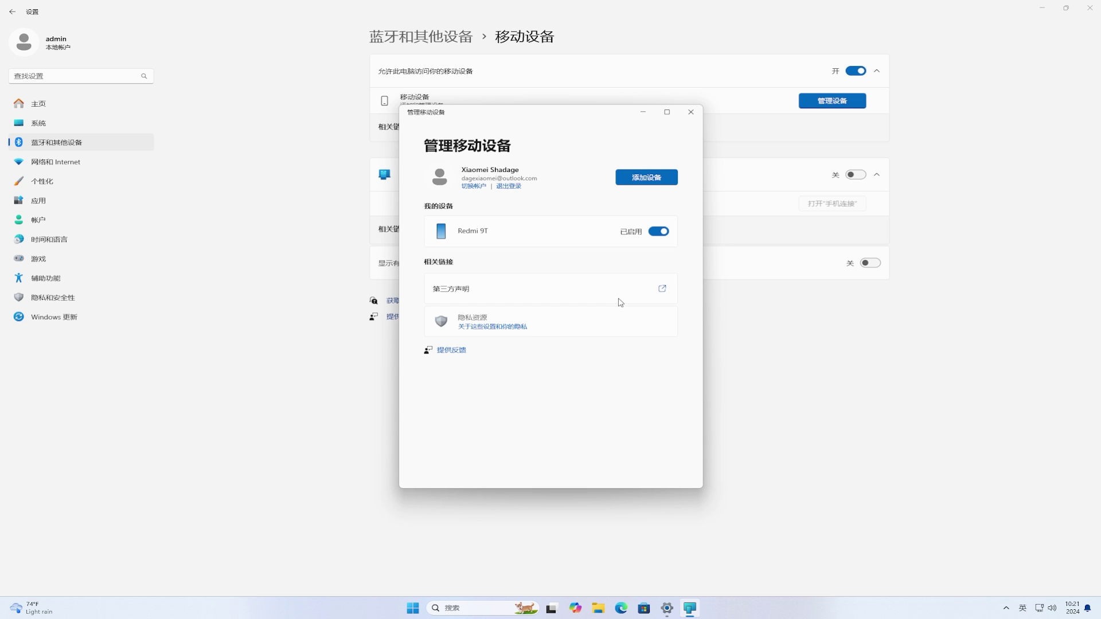
Disable Redmi 9T, re-add it with its three feature toggles on, and close Manage mobile devices.
left_click(657, 232)
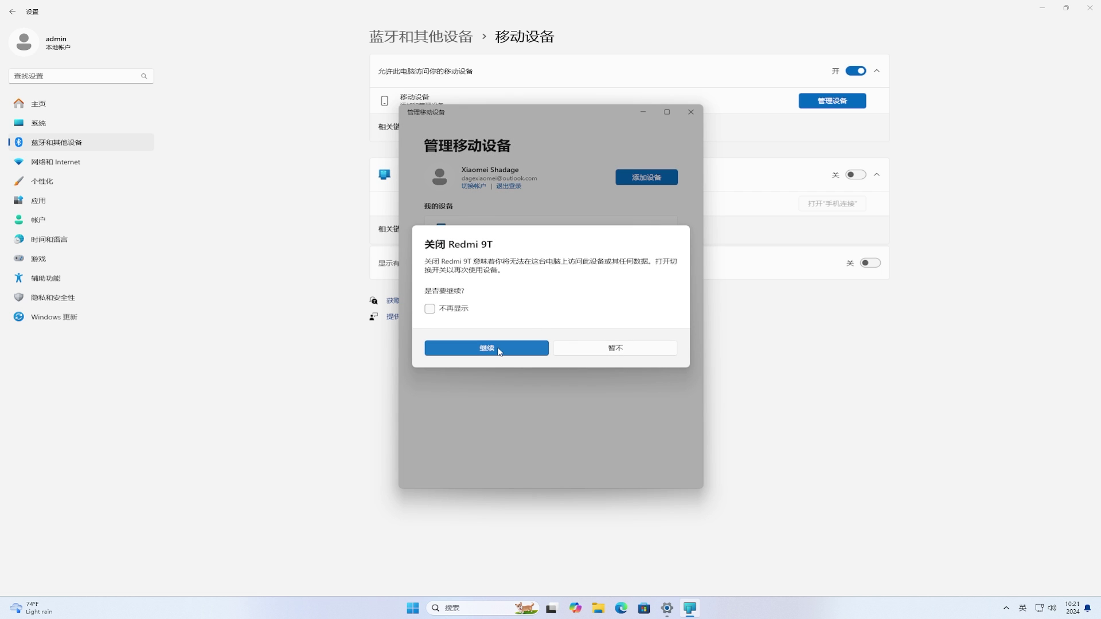
left_click(497, 348)
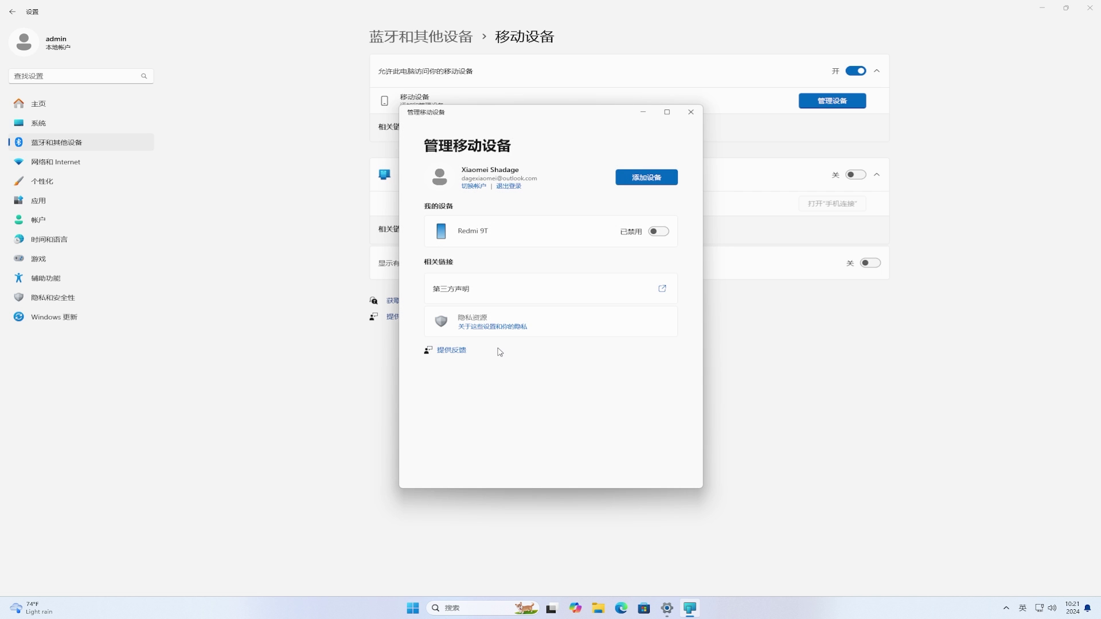
left_click(632, 181)
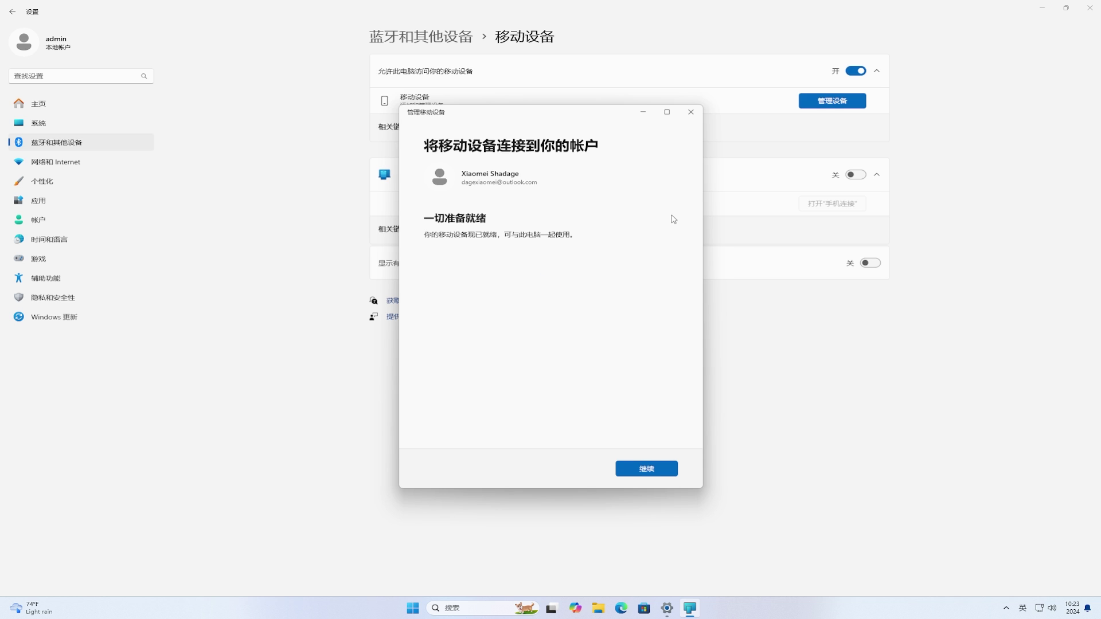
left_click(668, 467)
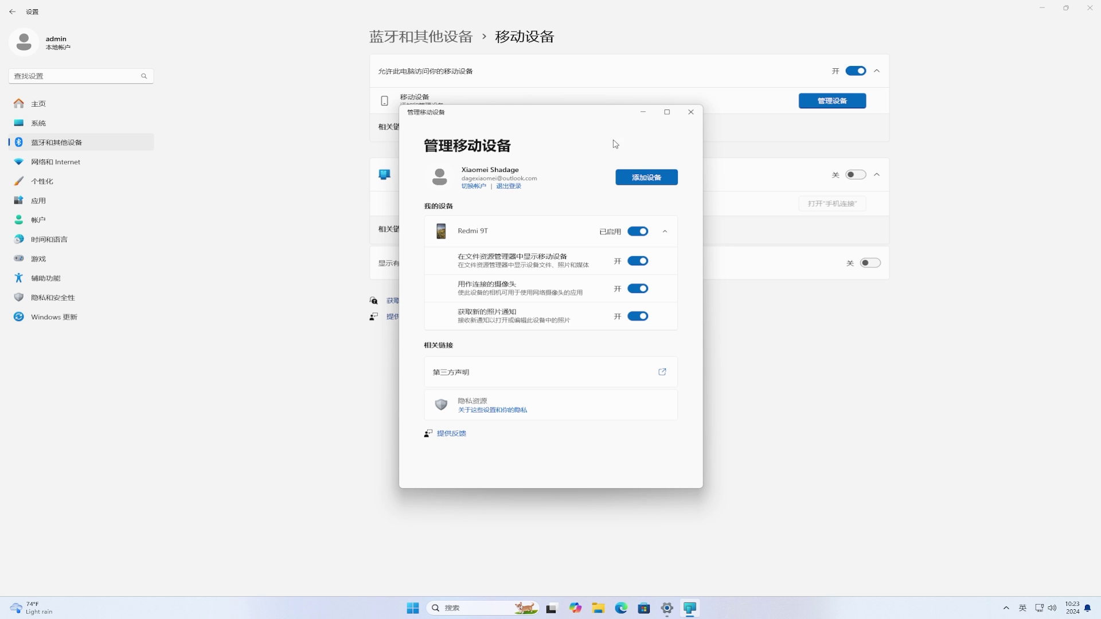
left_click(691, 113)
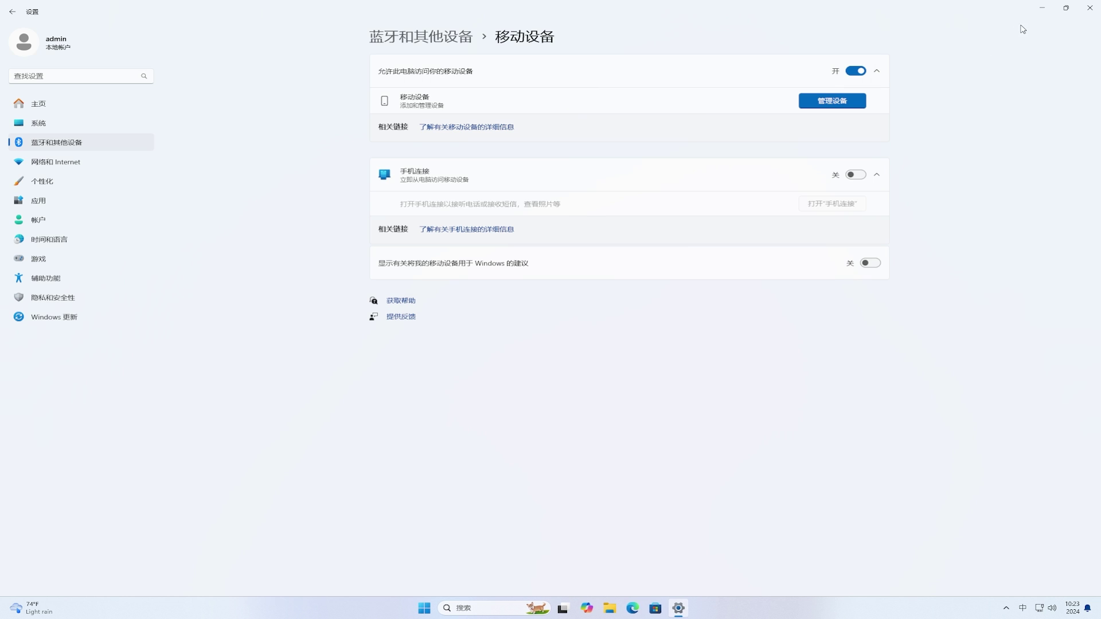
Minimize Settings, browse Redmi 9T's 14-item storage folder in File Explorer, then close Explorer.
left_click(1042, 8)
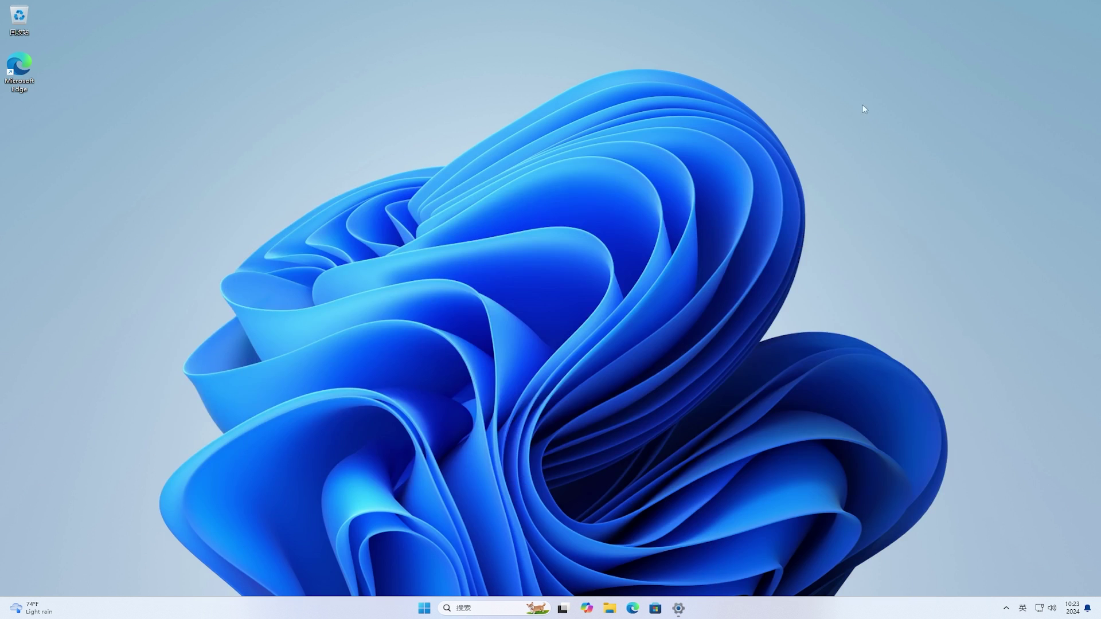
left_click(609, 611)
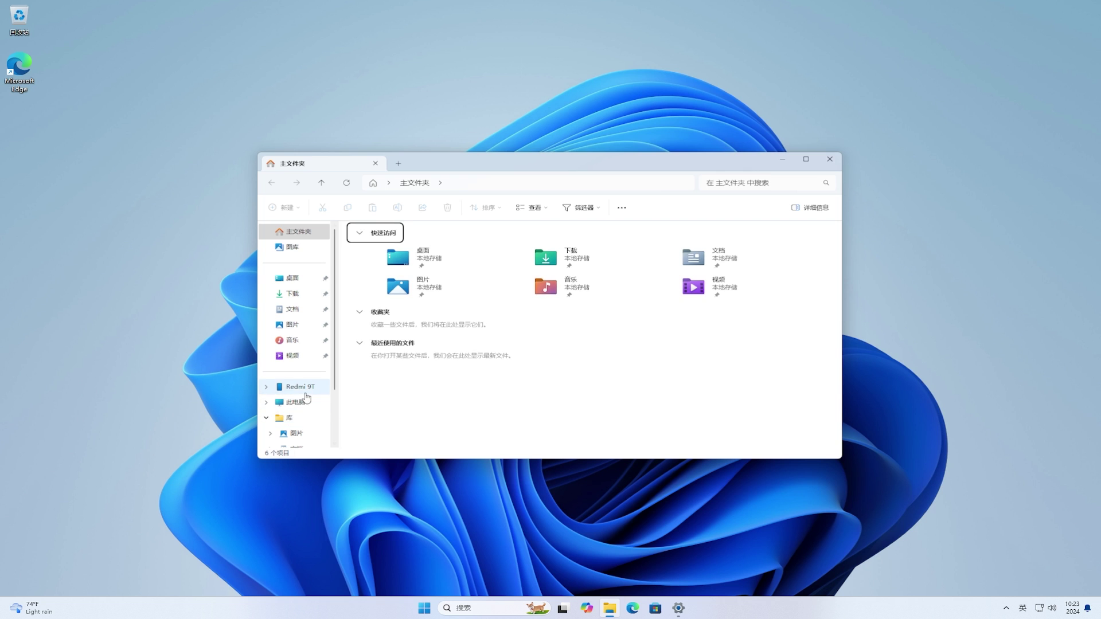
left_click(267, 387)
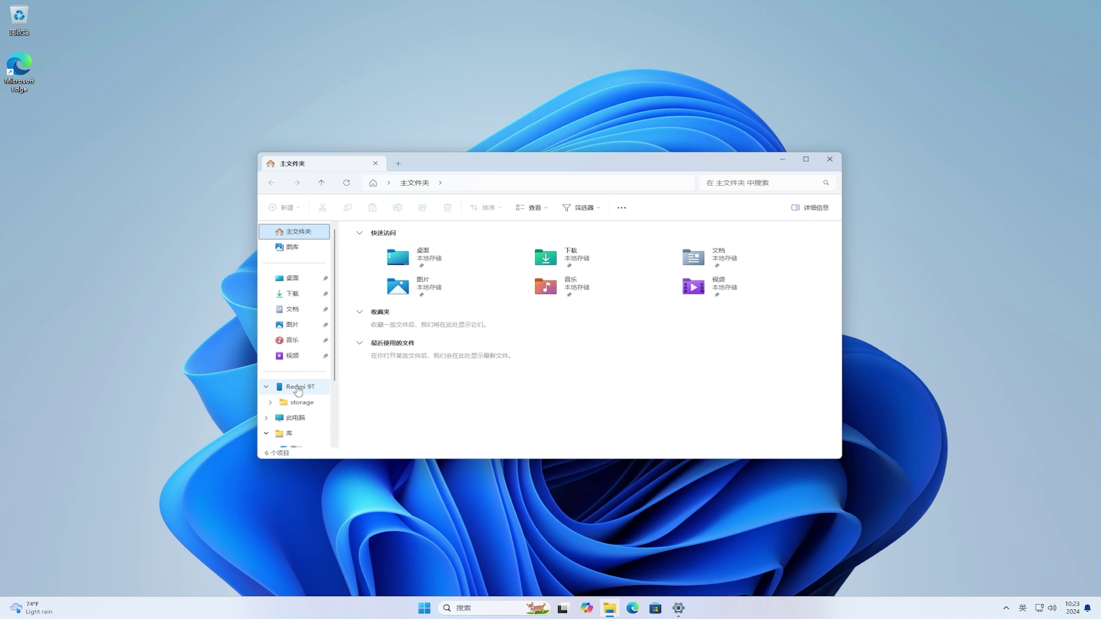
left_click(298, 387)
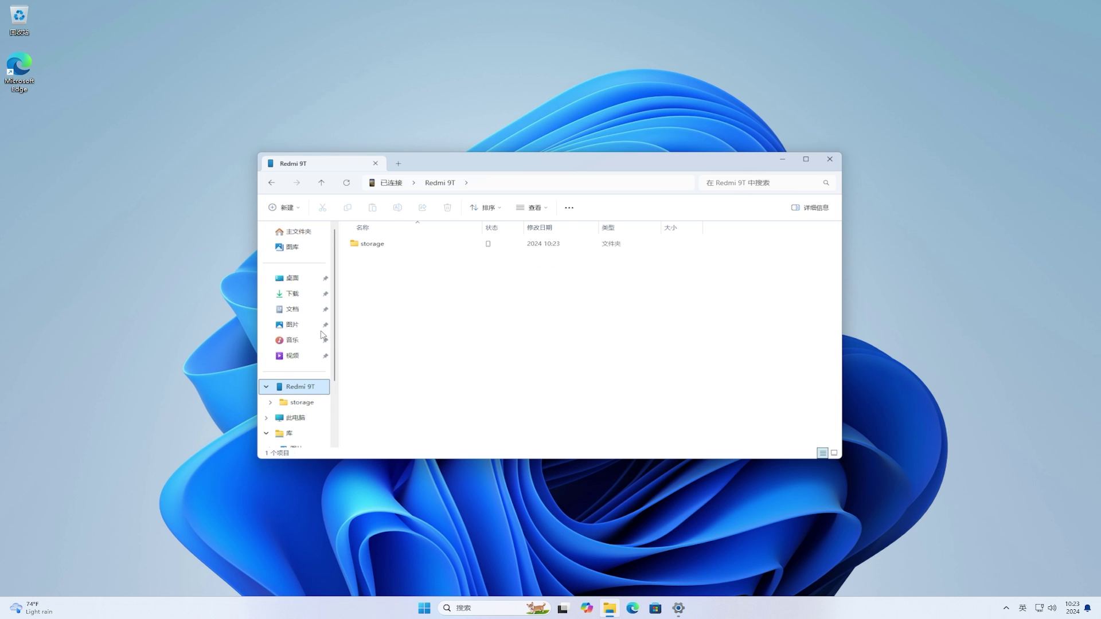
double_click(367, 250)
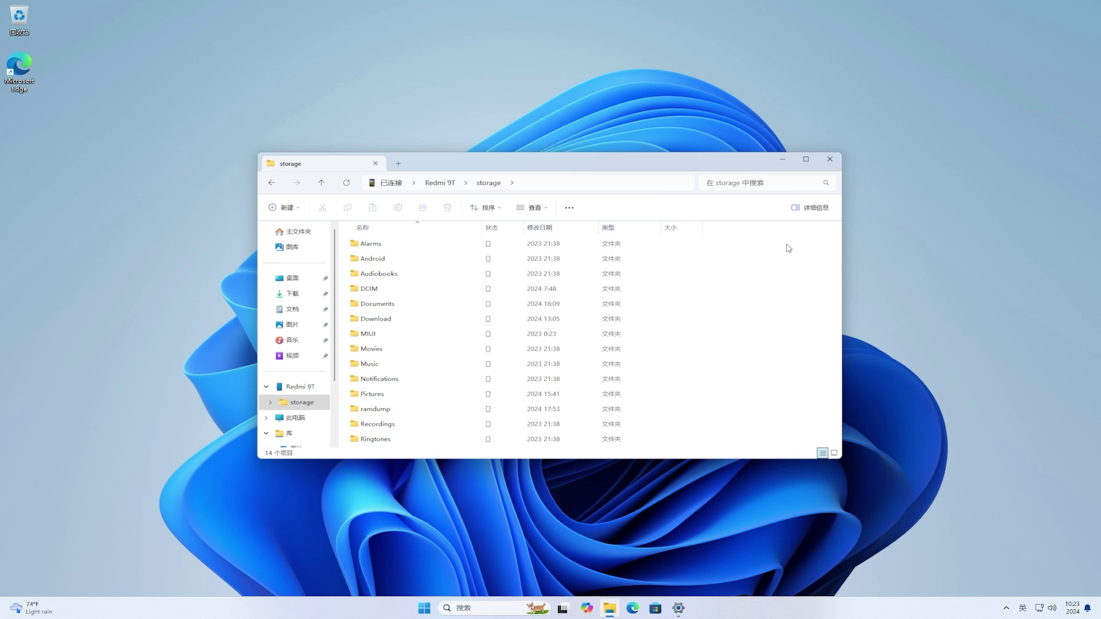
left_click(834, 163)
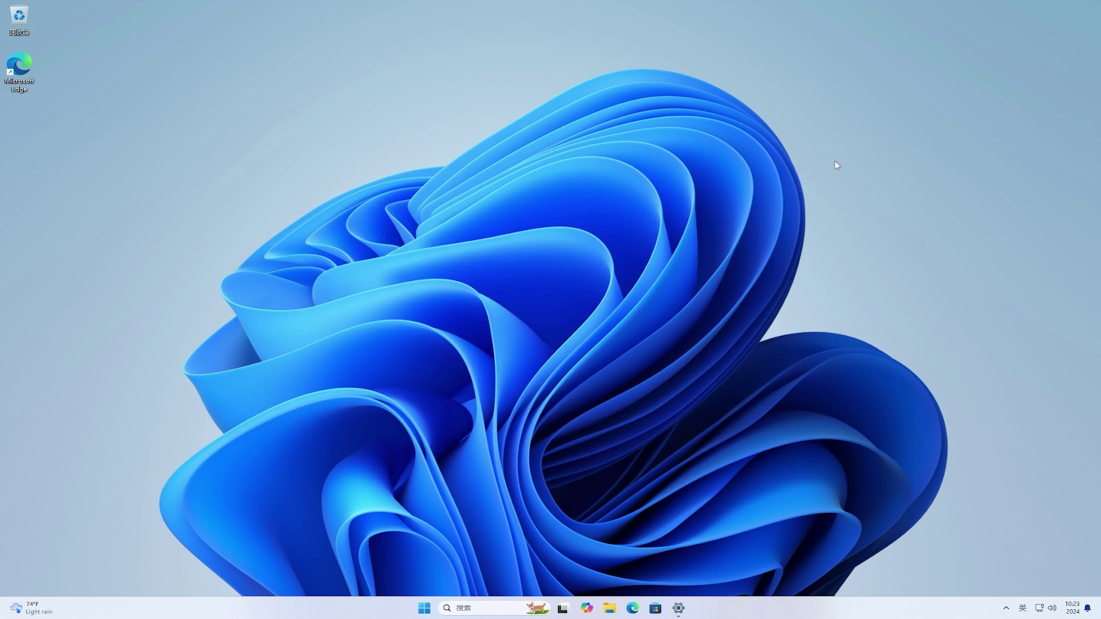
Open the Redmi 9T virtual camera under Cameras, keep video unrotated, and open Advanced camera options.
left_click(680, 609)
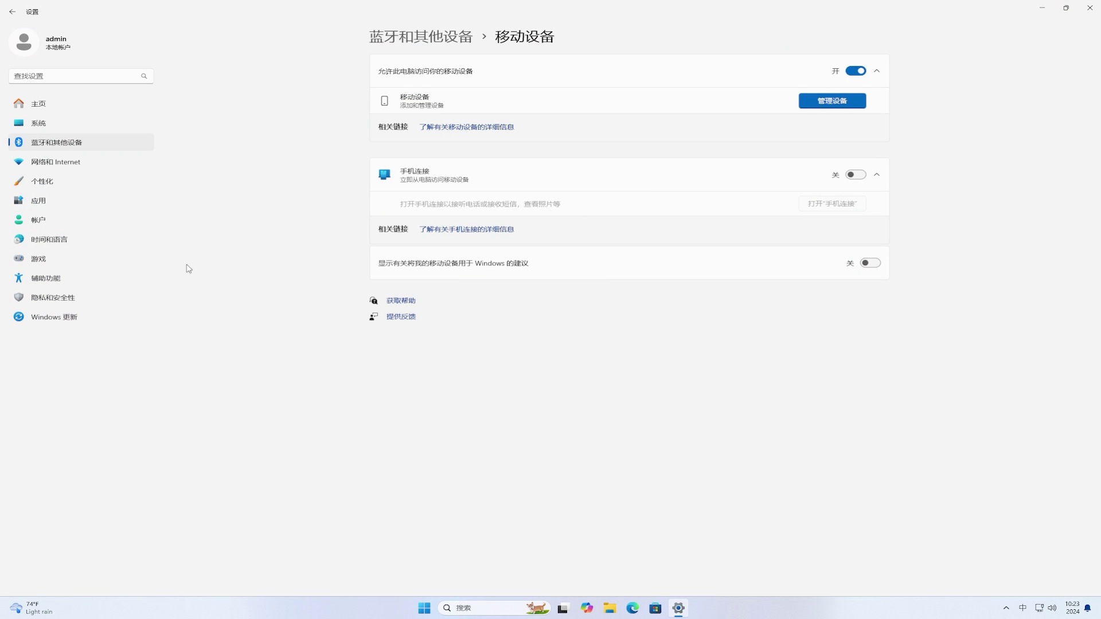
left_click(73, 147)
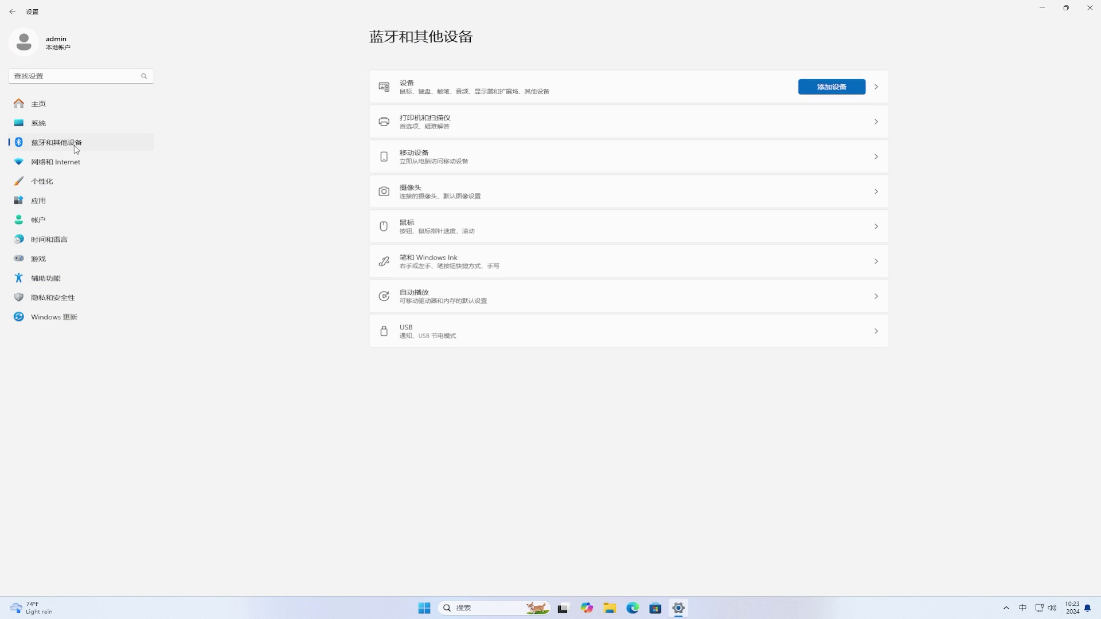
left_click(521, 191)
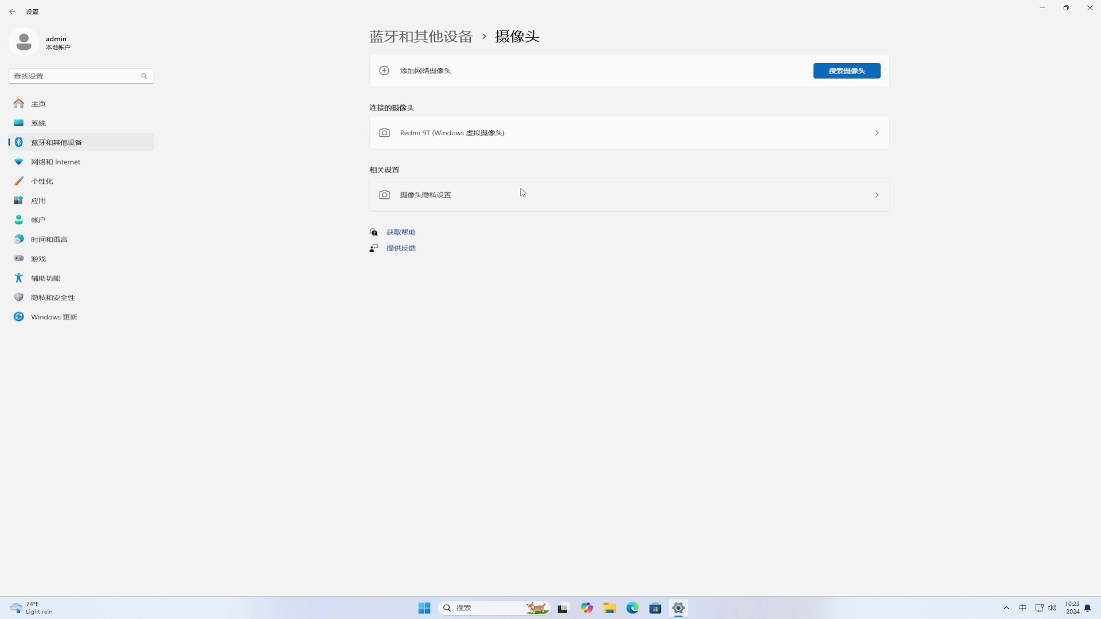
left_click(757, 143)
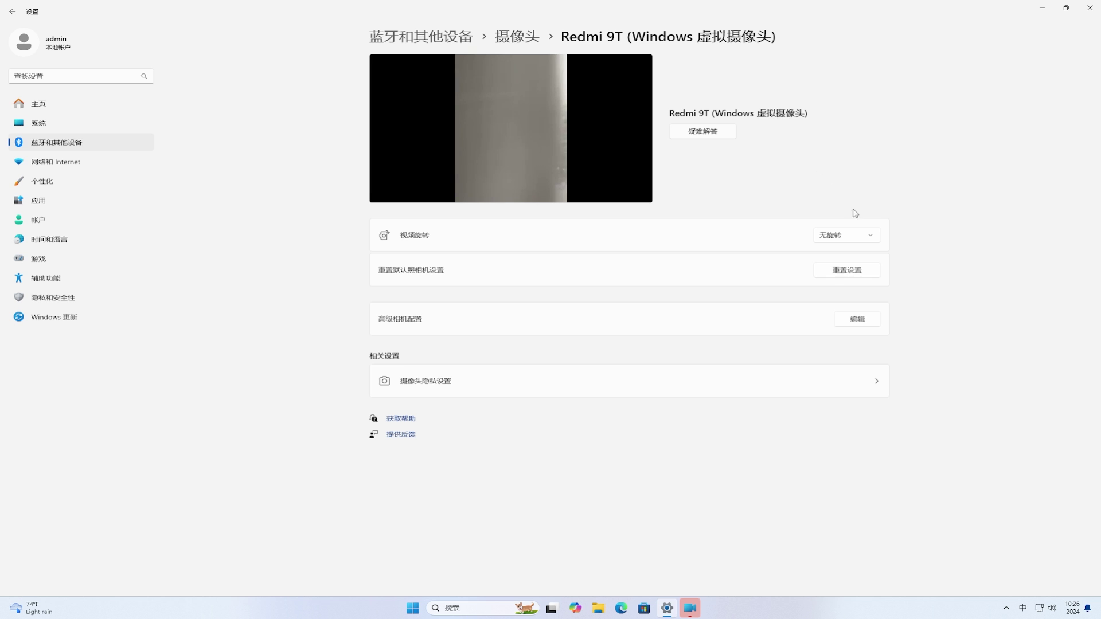
left_click(872, 236)
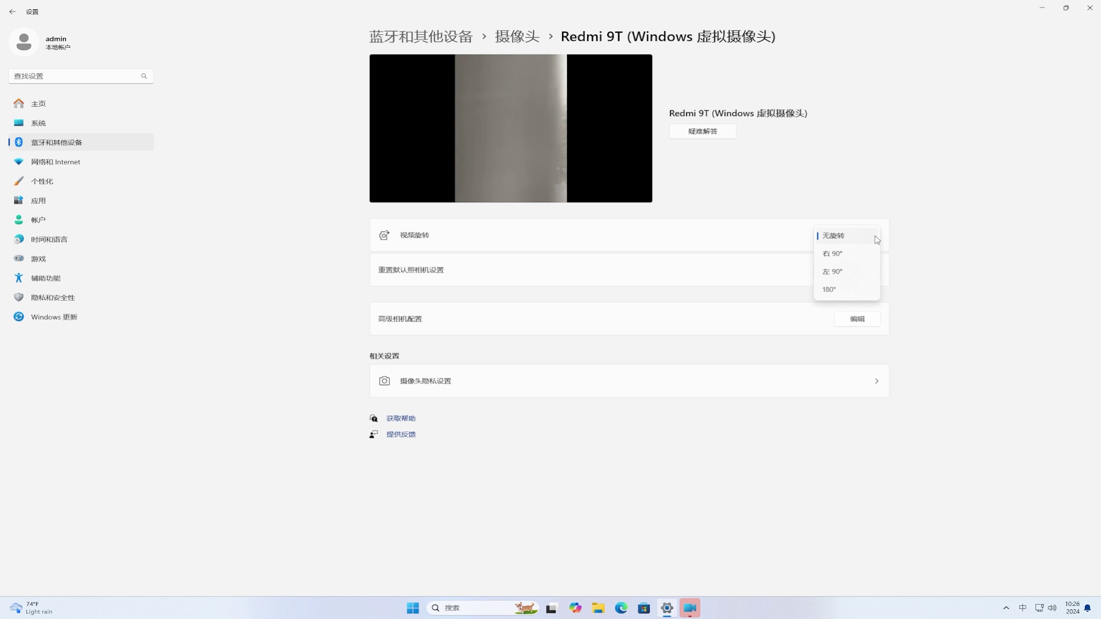
left_click(876, 240)
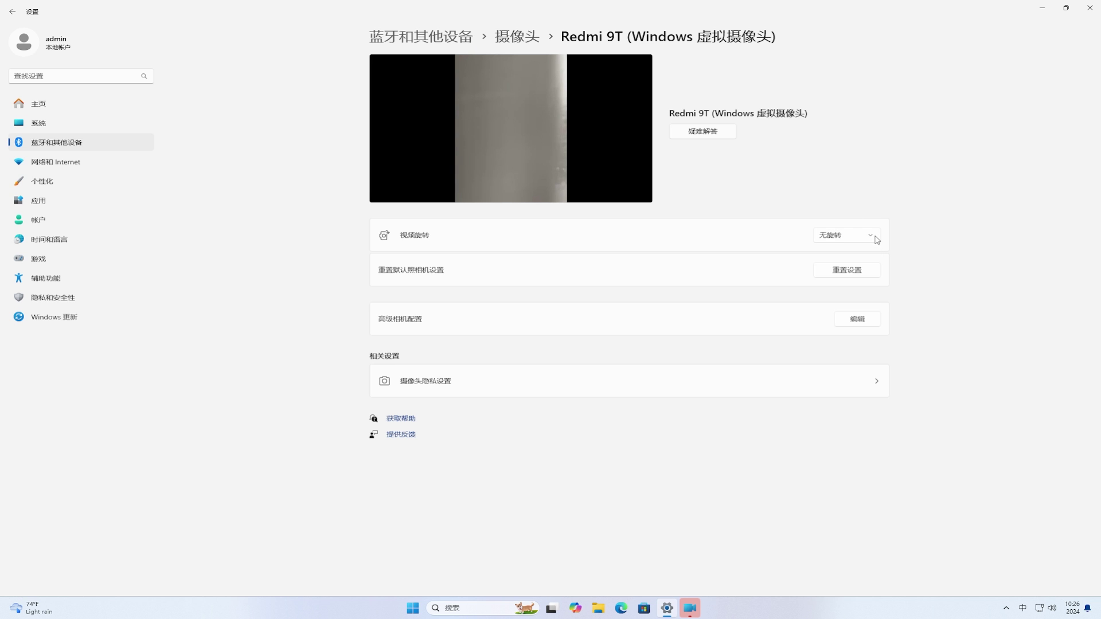
left_click(866, 320)
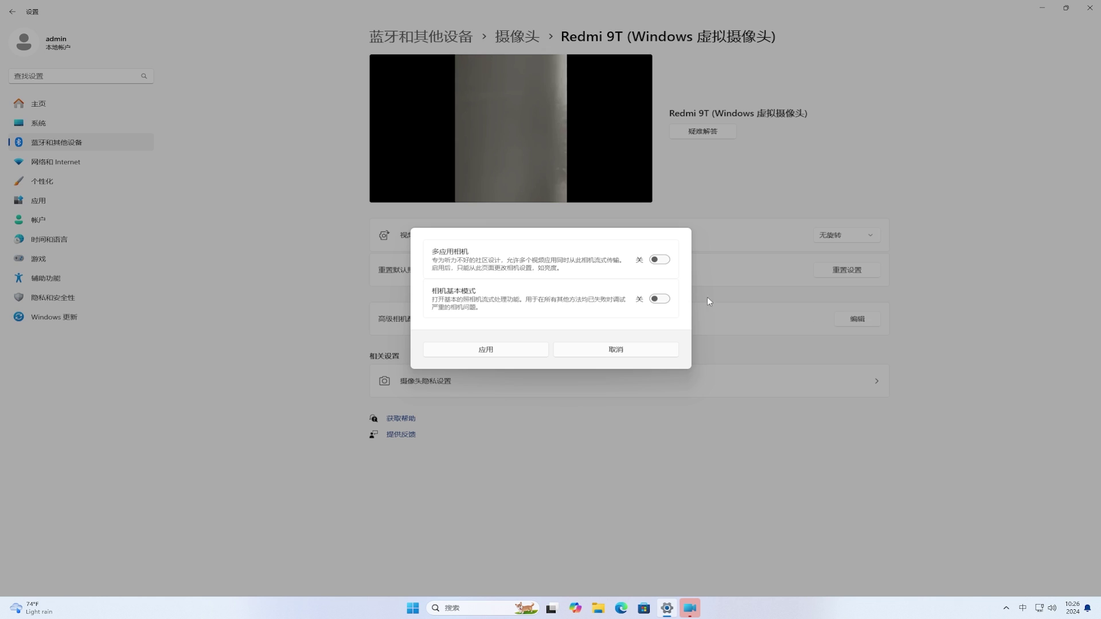